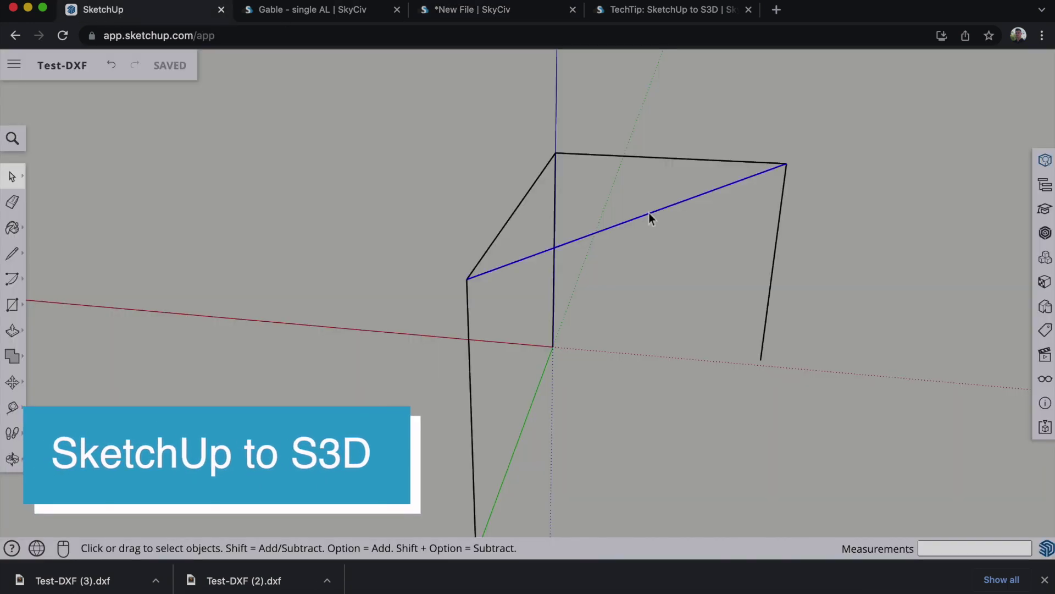
# Show Entity Info for the selected diagonal frame edge, then go to the Gable - single AL model.
pyautogui.rightClick(649, 213)
pyautogui.click(704, 246)
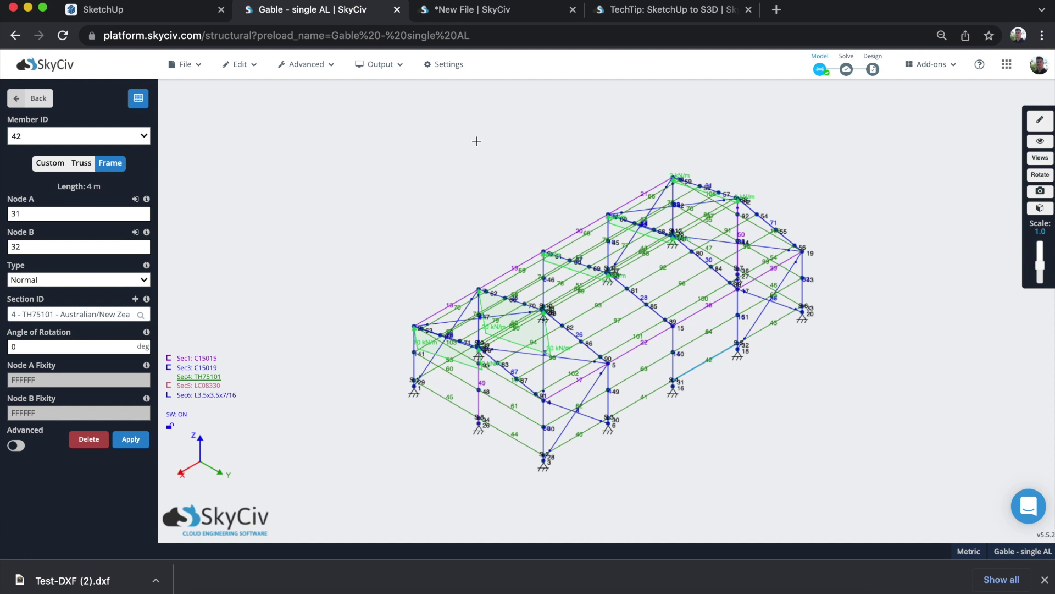
pyautogui.click(136, 21)
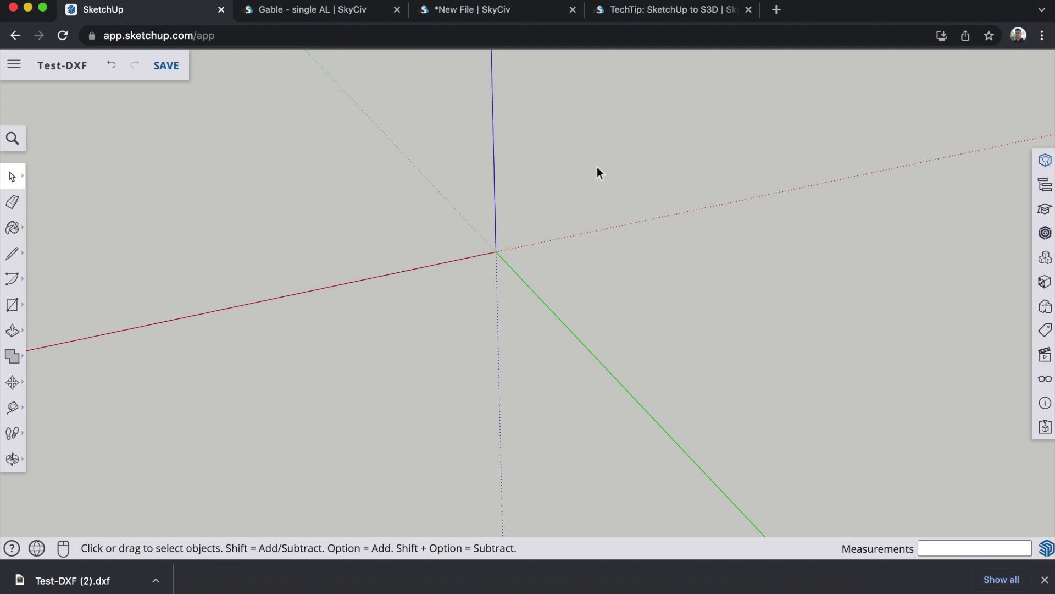
# Draw the first post up from the origin, a sloped top member, and a second post down to the green axis.
pyautogui.moveTo(596, 165); pyautogui.dragTo(620, 106, button='middle')
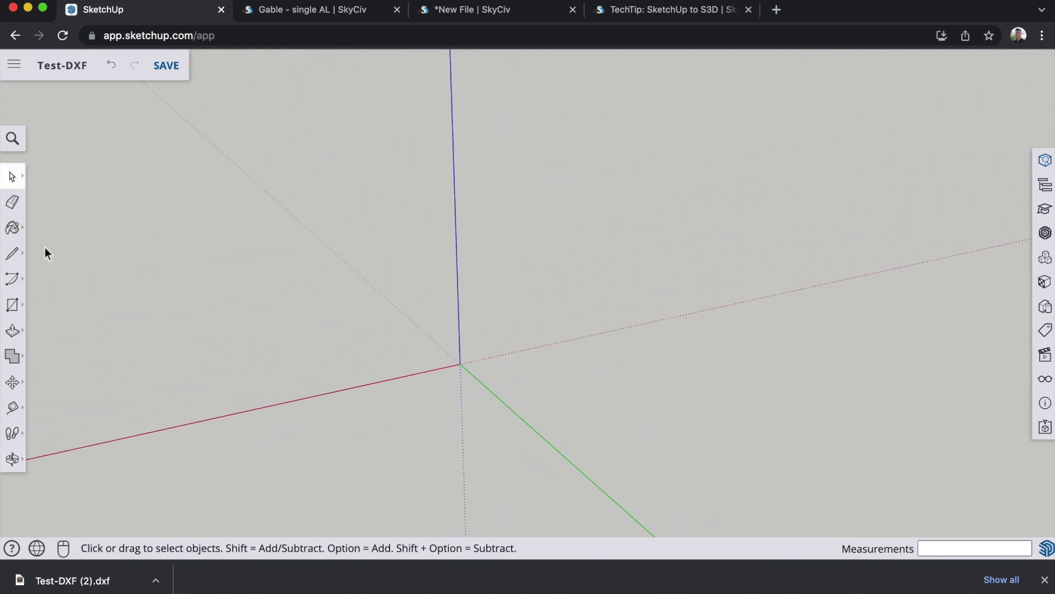
pyautogui.click(12, 253)
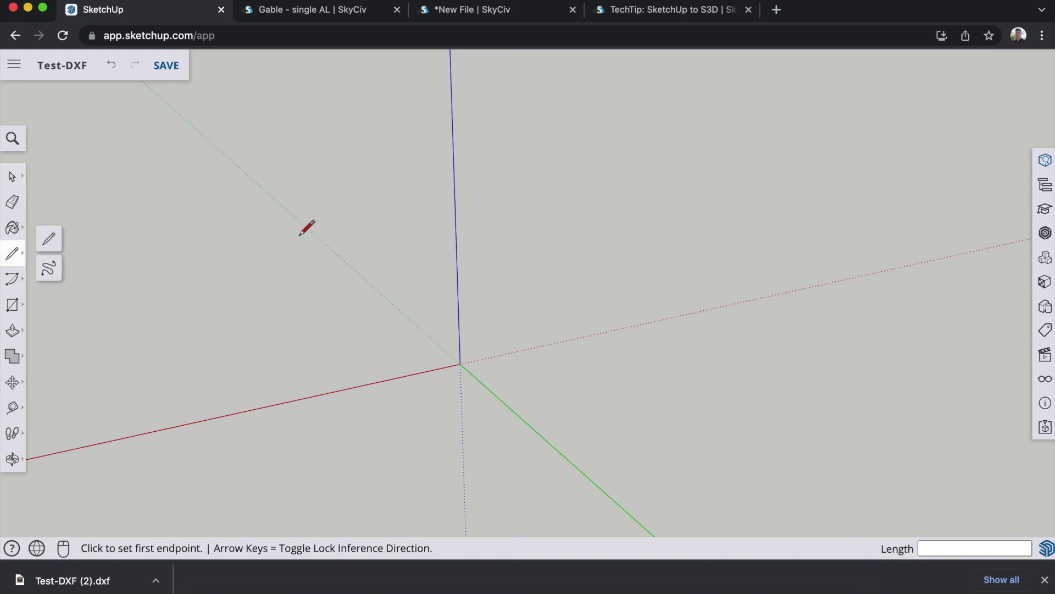
pyautogui.click(461, 364)
pyautogui.click(454, 162)
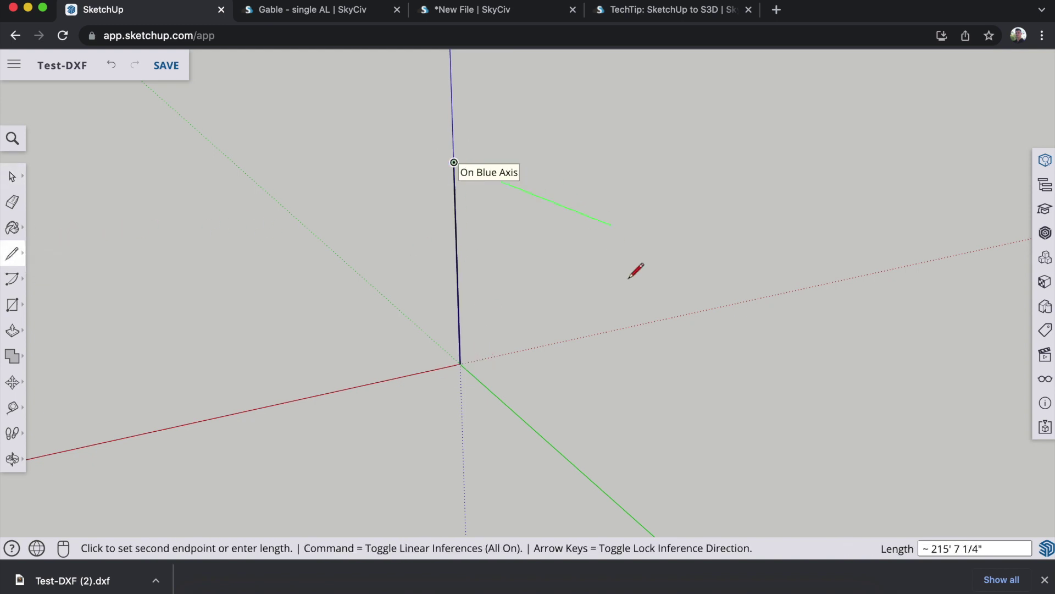
pyautogui.click(669, 247)
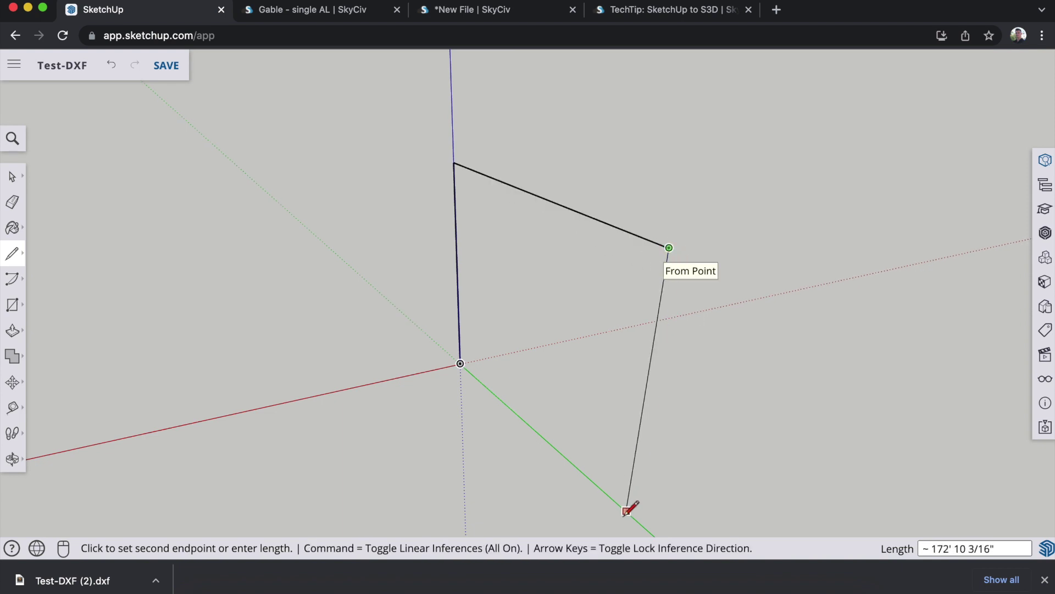
pyautogui.click(651, 532)
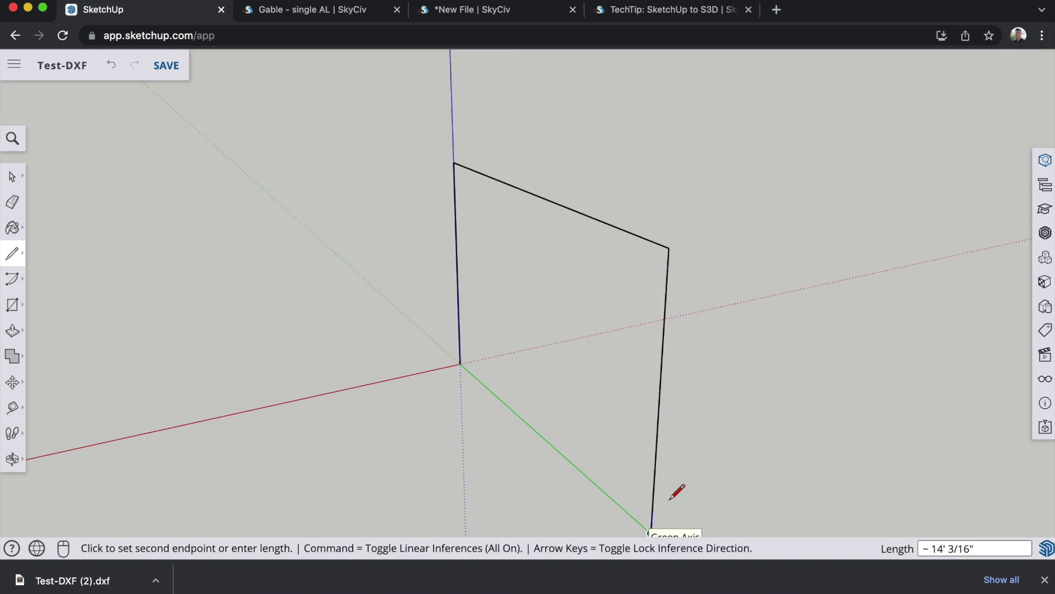
pyautogui.moveTo(804, 291); pyautogui.dragTo(681, 288, button='middle')
pyautogui.press('Escape')
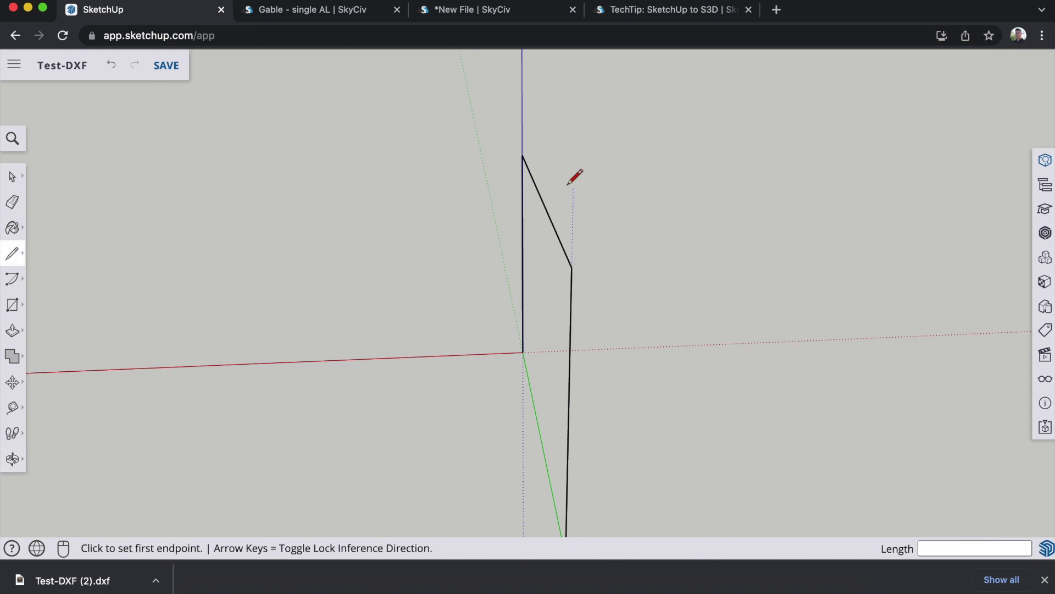
# Draw the top beam along red, the third post, and the diagonal joining the top corners.
pyautogui.click(522, 157)
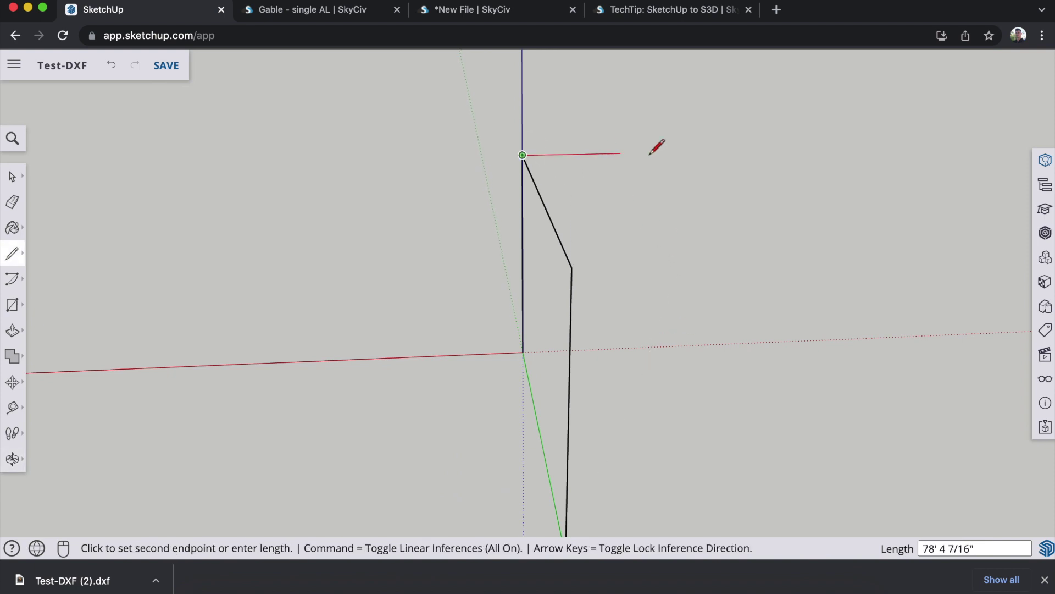
pyautogui.click(739, 151)
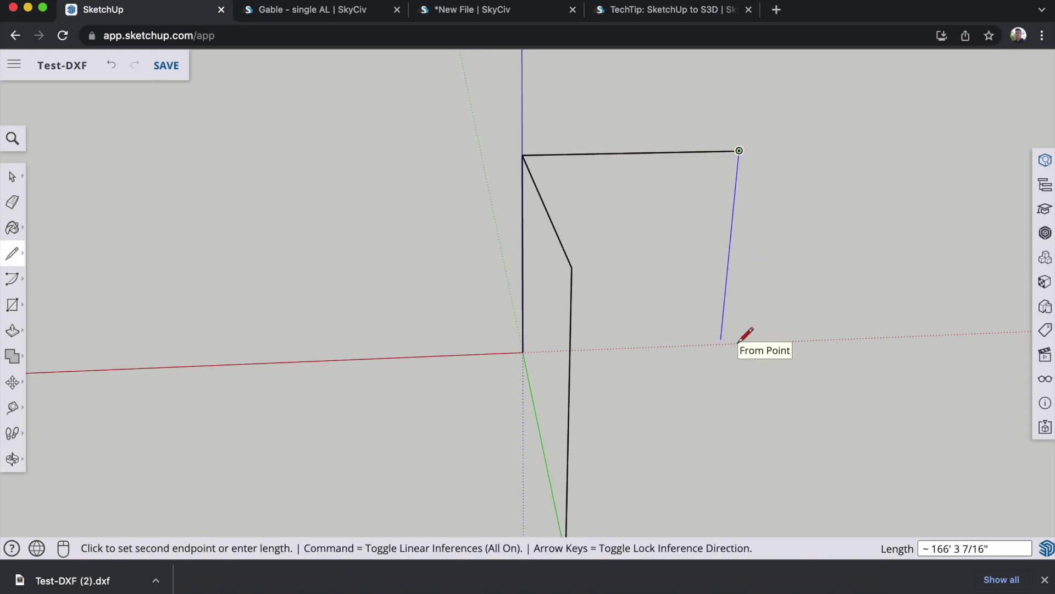
pyautogui.click(739, 342)
pyautogui.press('Escape')
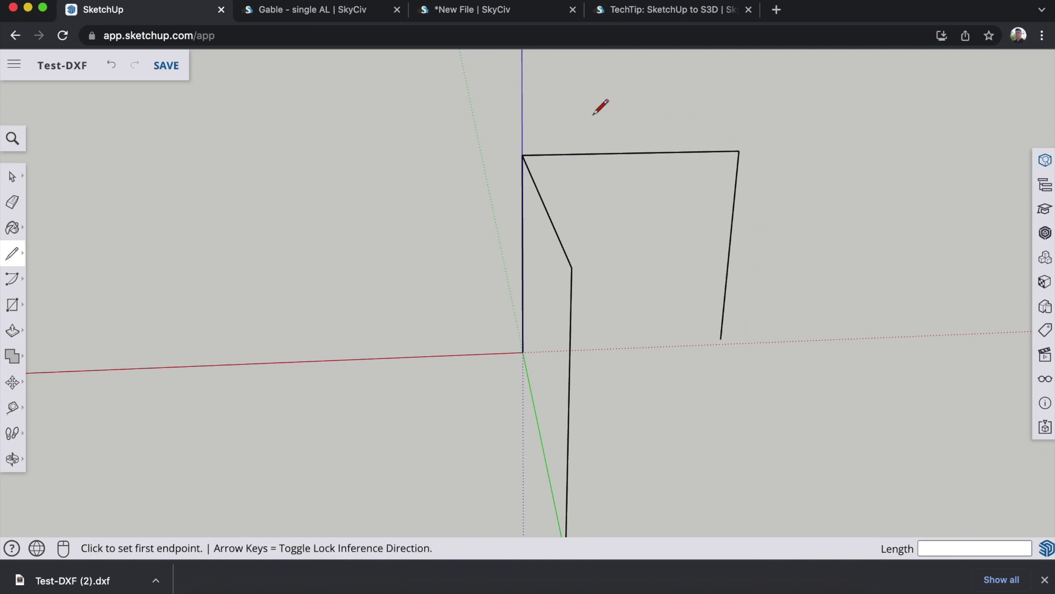
pyautogui.moveTo(601, 106); pyautogui.dragTo(699, 112, button='middle')
pyautogui.click(700, 139)
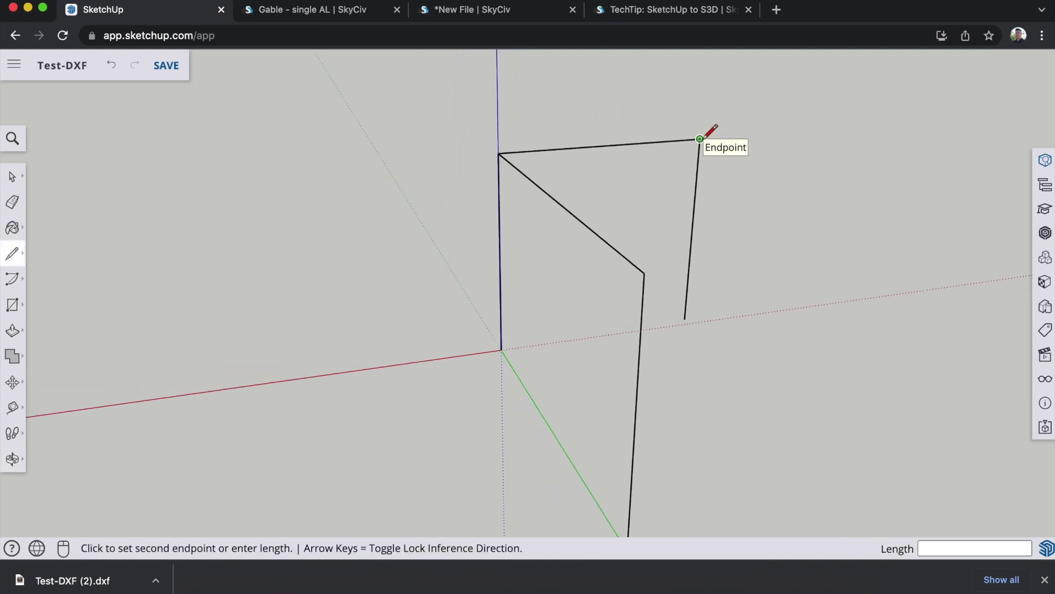
pyautogui.click(645, 273)
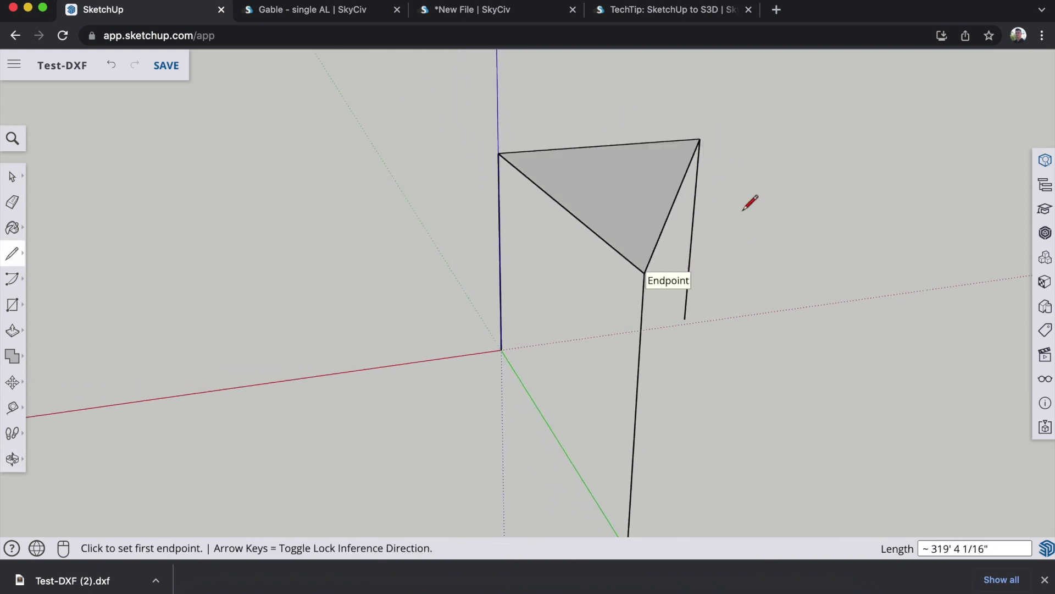
# Delete the triangular face so only edges remain, then save the Test-DXF model.
pyautogui.click(10, 177)
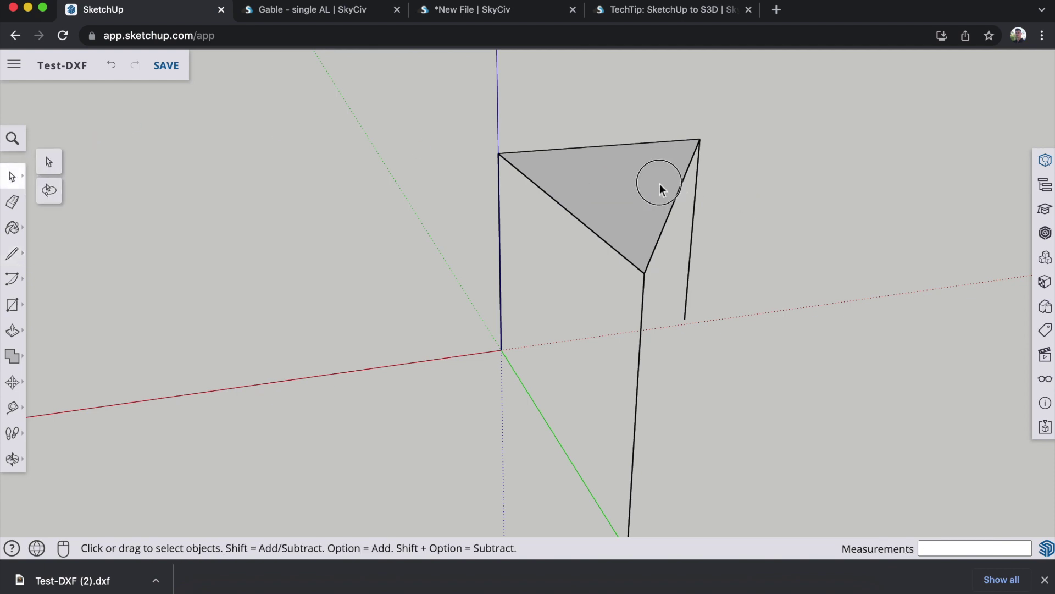
pyautogui.click(659, 184)
pyautogui.press('Delete')
pyautogui.press('o')
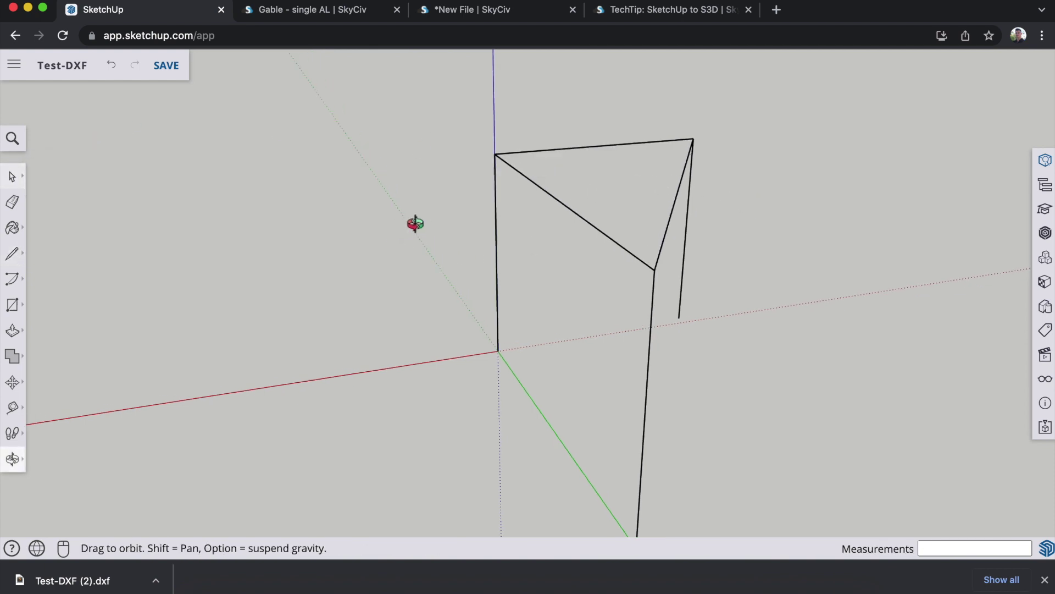
pyautogui.moveTo(412, 224); pyautogui.dragTo(254, 248)
pyautogui.press('space')
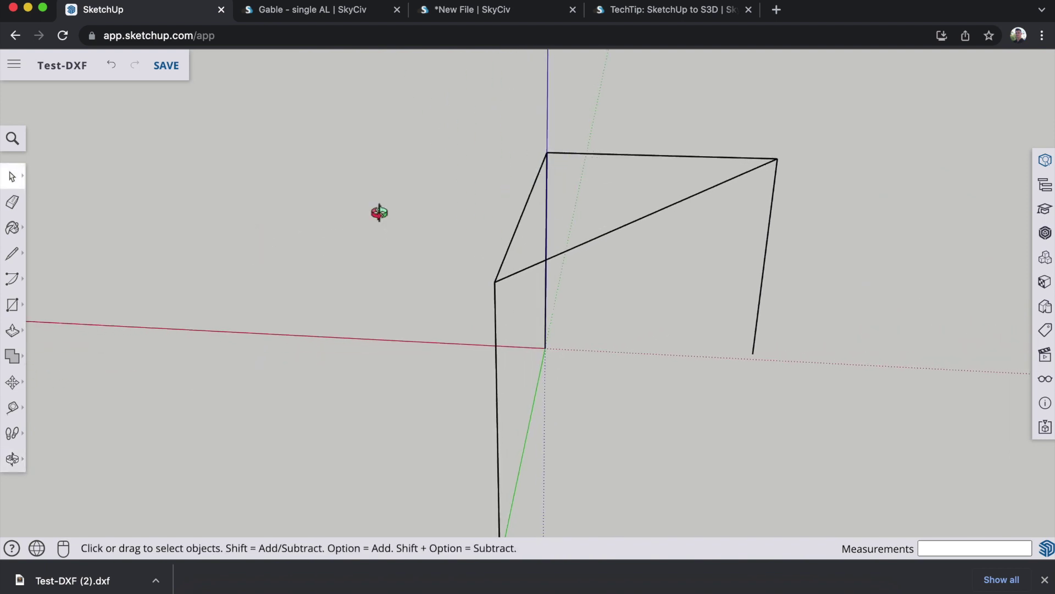
pyautogui.moveTo(380, 212); pyautogui.dragTo(356, 215, button='middle')
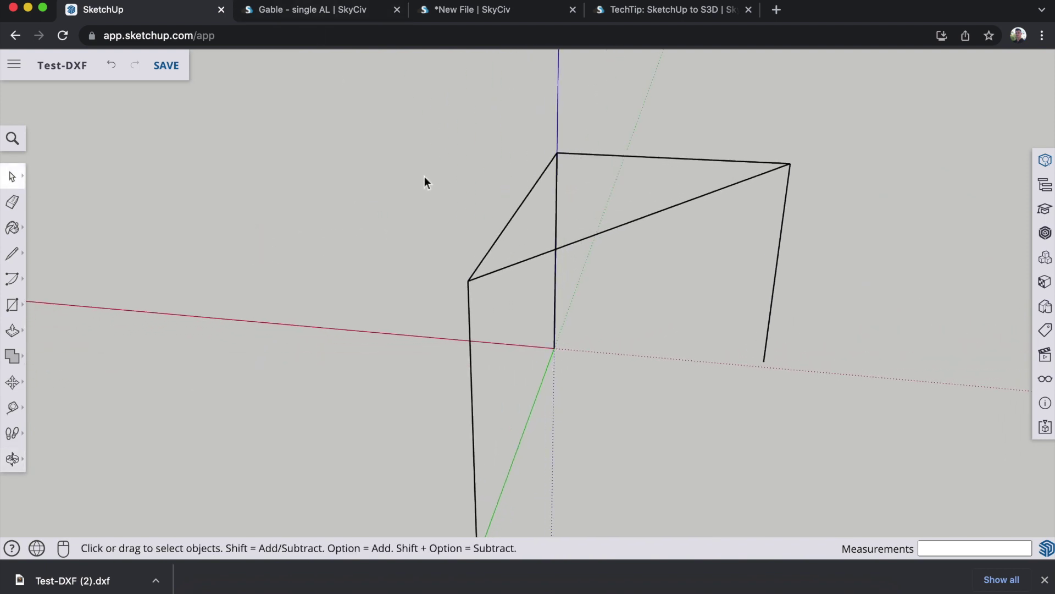
pyautogui.click(174, 65)
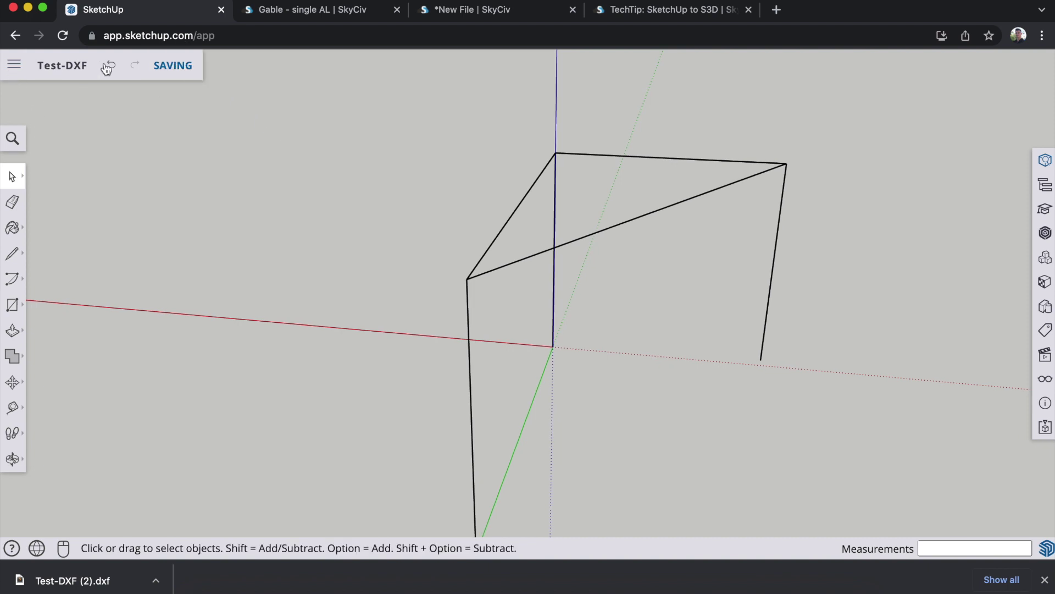
# Export the frame as a 3D DXF, download Test-DXF (3).dxf, and go to the SkyCiv New File.
pyautogui.click(14, 64)
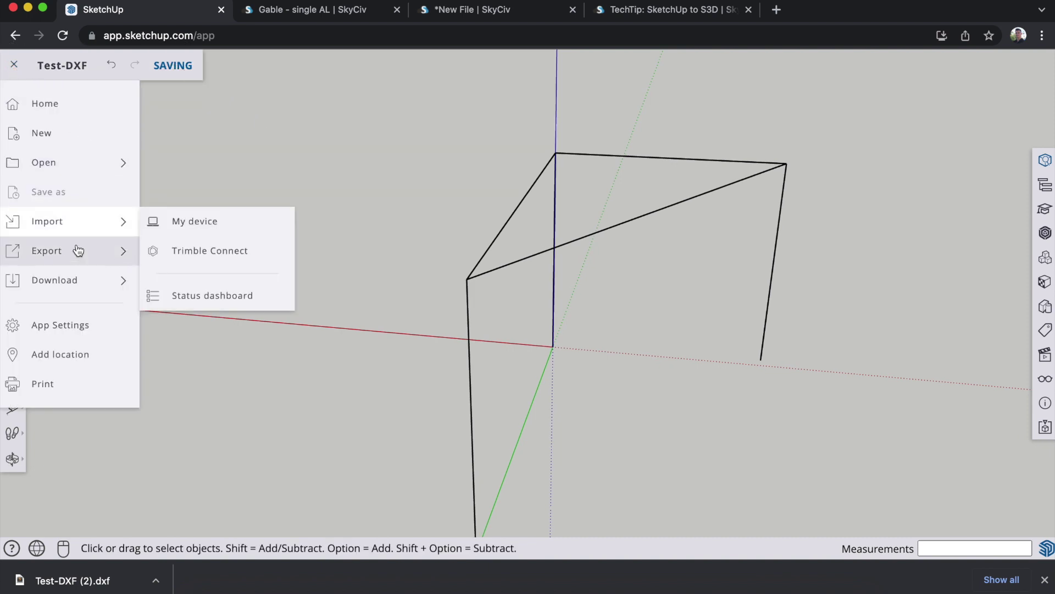
pyautogui.moveTo(71, 255)
pyautogui.moveTo(216, 341)
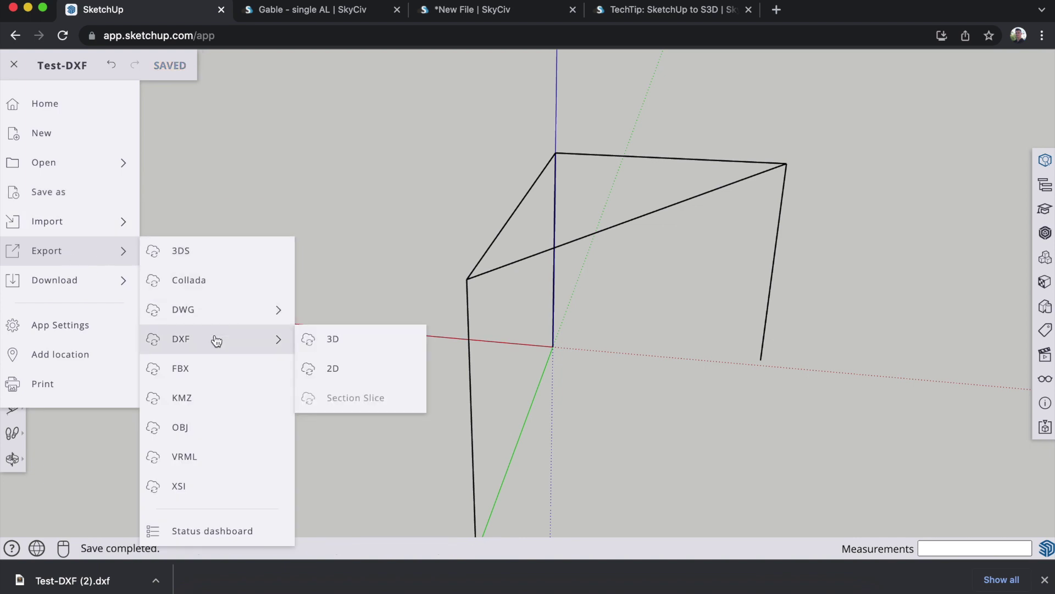
pyautogui.click(365, 347)
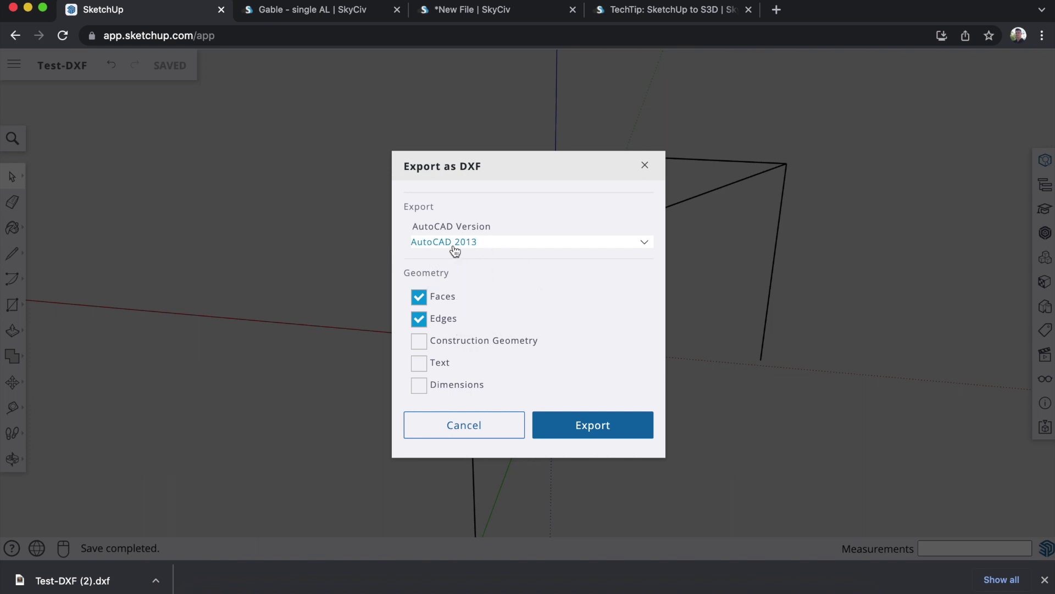
pyautogui.click(593, 427)
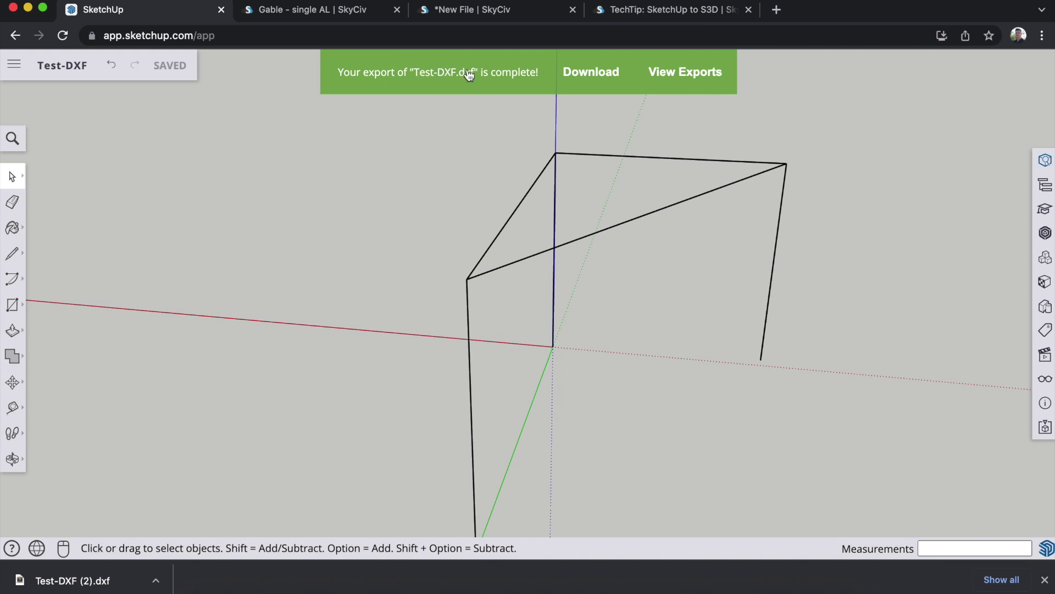
pyautogui.click(589, 74)
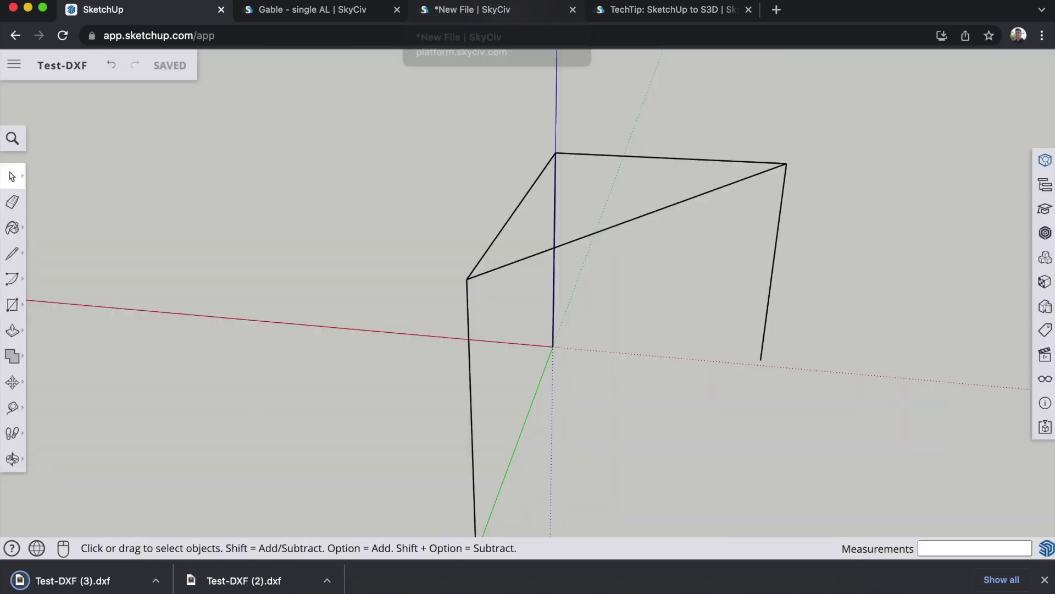
pyautogui.click(493, 12)
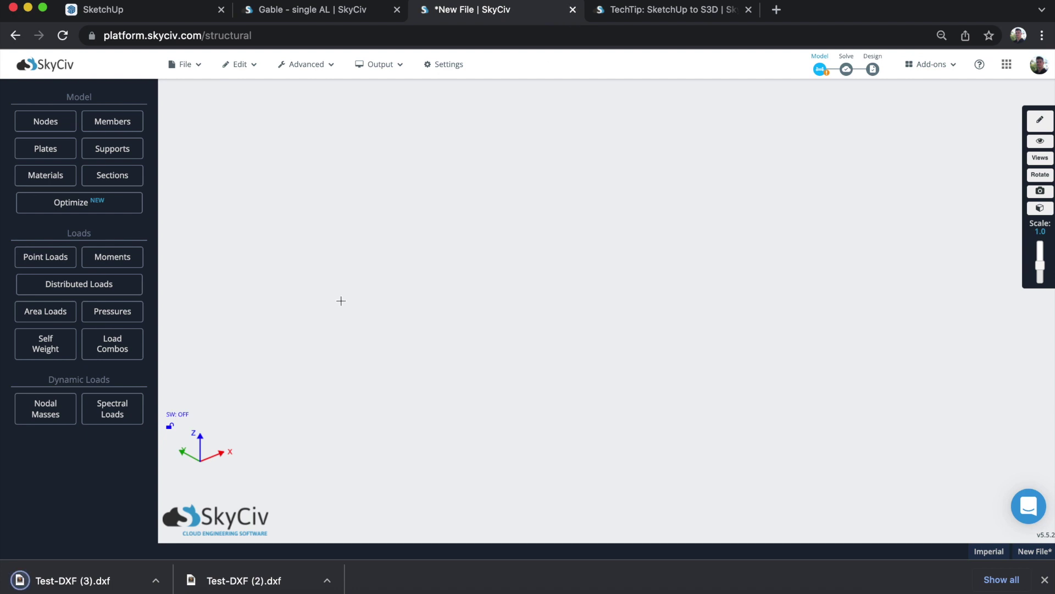
# Import Test-DXF (3).dxf as DXF with inch units (scale 12), producing six nodes and six members.
pyautogui.click(185, 65)
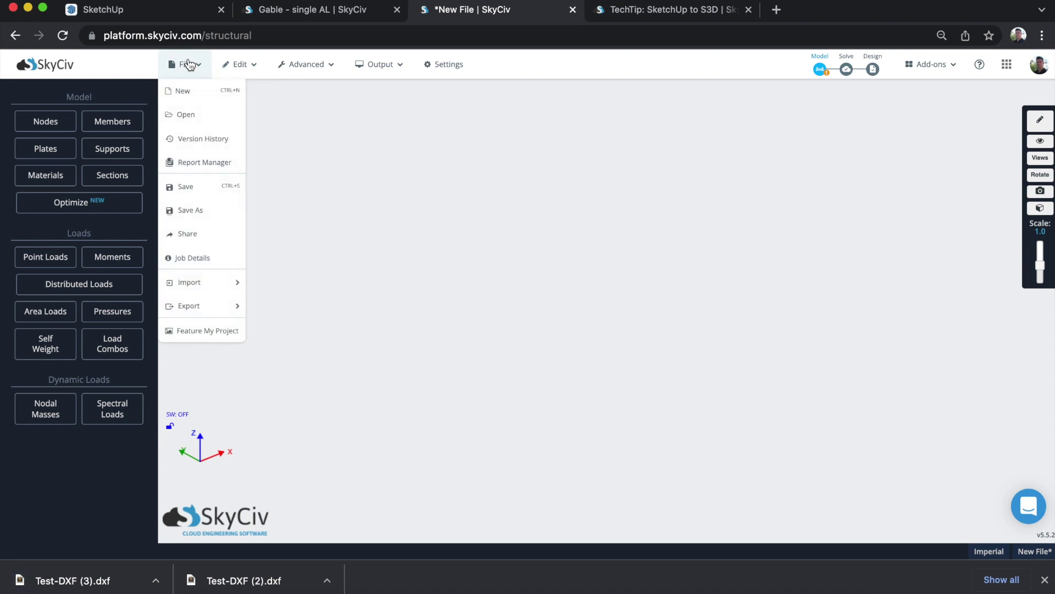
pyautogui.moveTo(201, 283)
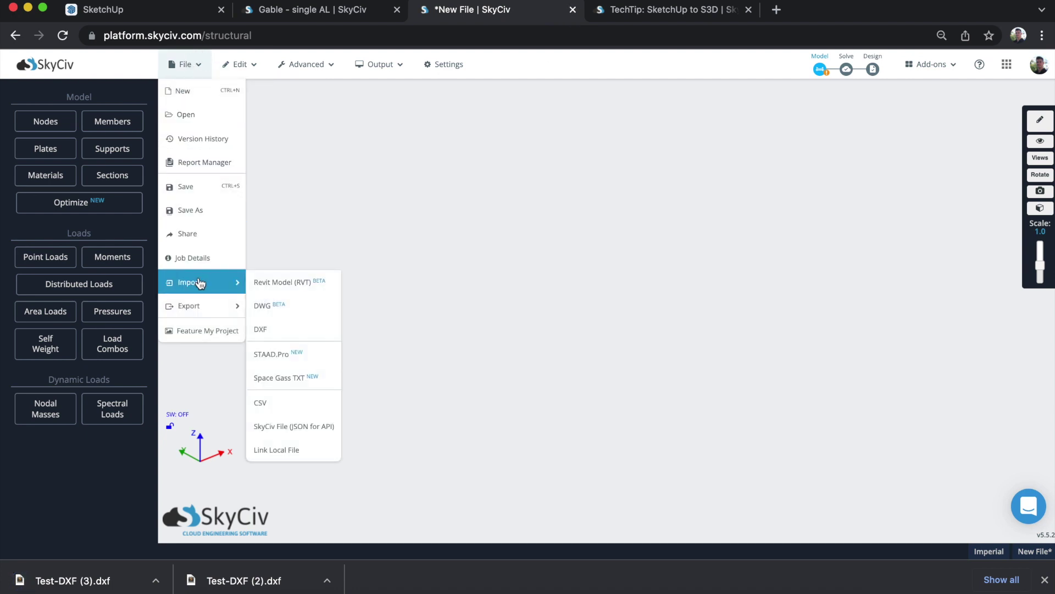
pyautogui.click(298, 335)
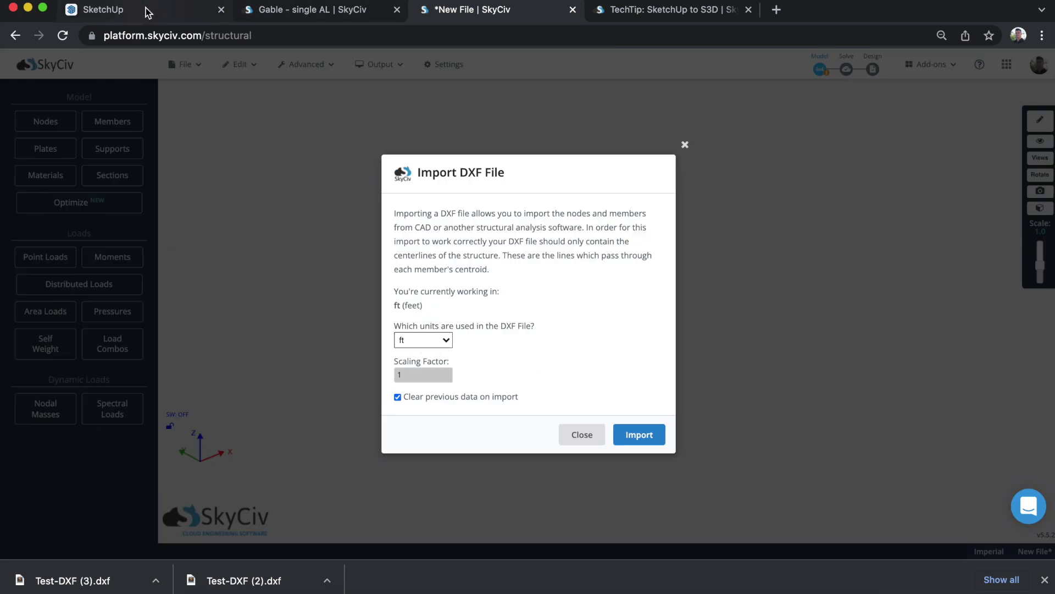
pyautogui.click(407, 340)
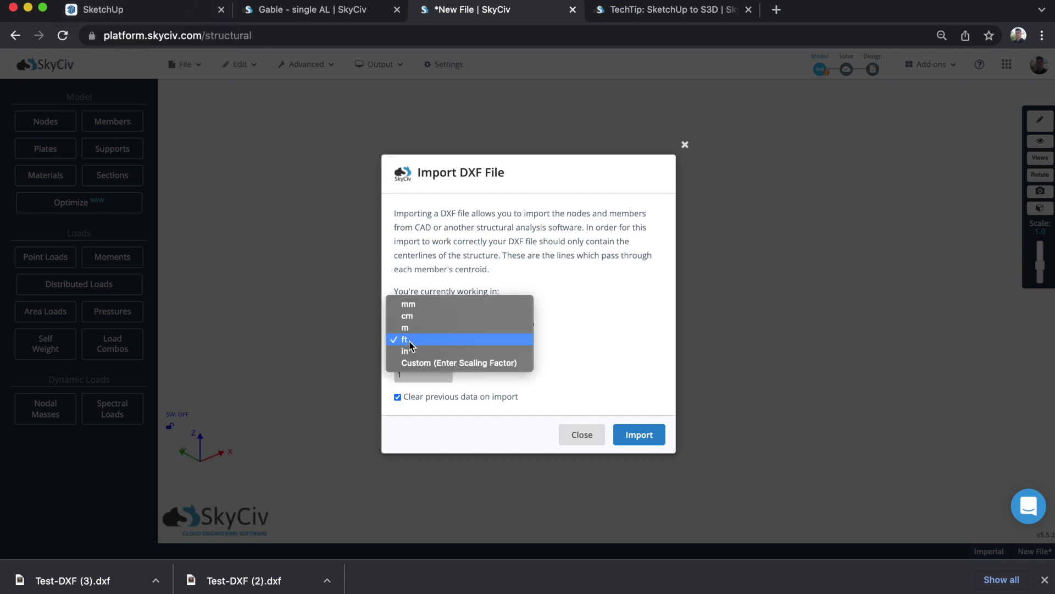
pyautogui.click(413, 354)
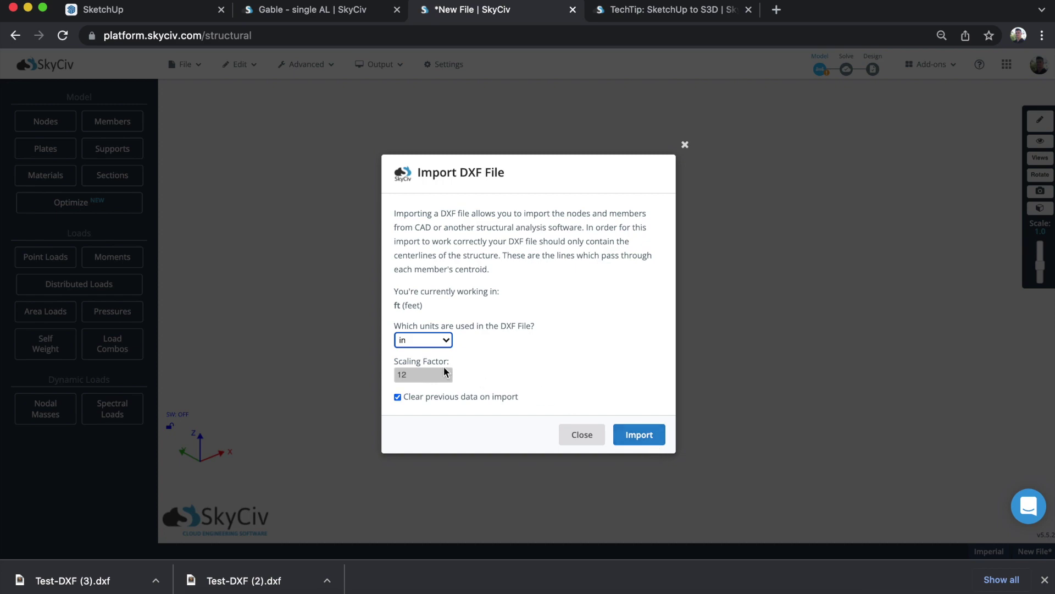
pyautogui.click(641, 437)
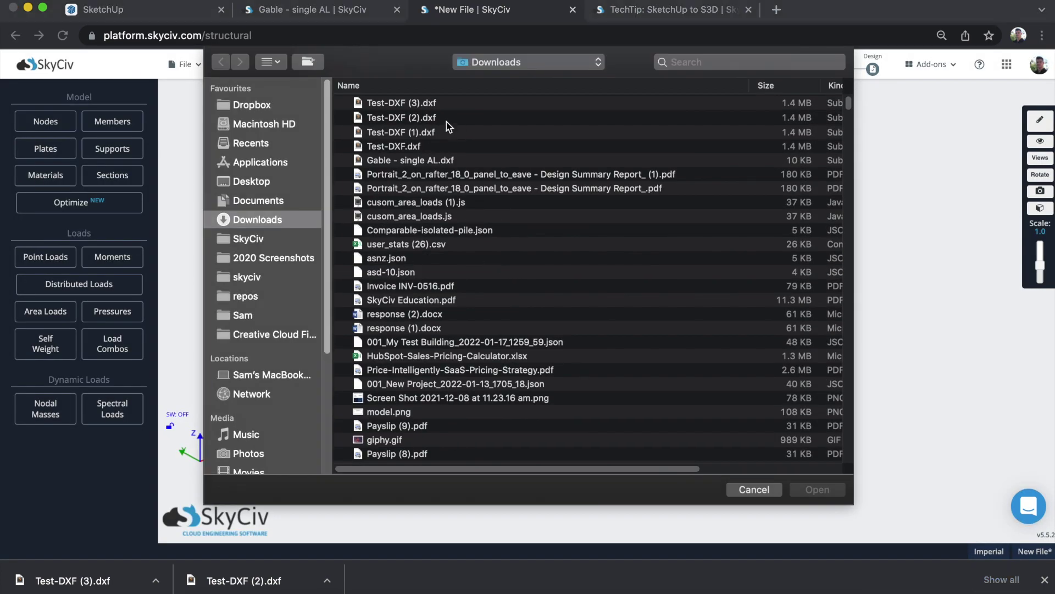
pyautogui.click(418, 104)
pyautogui.doubleClick(418, 103)
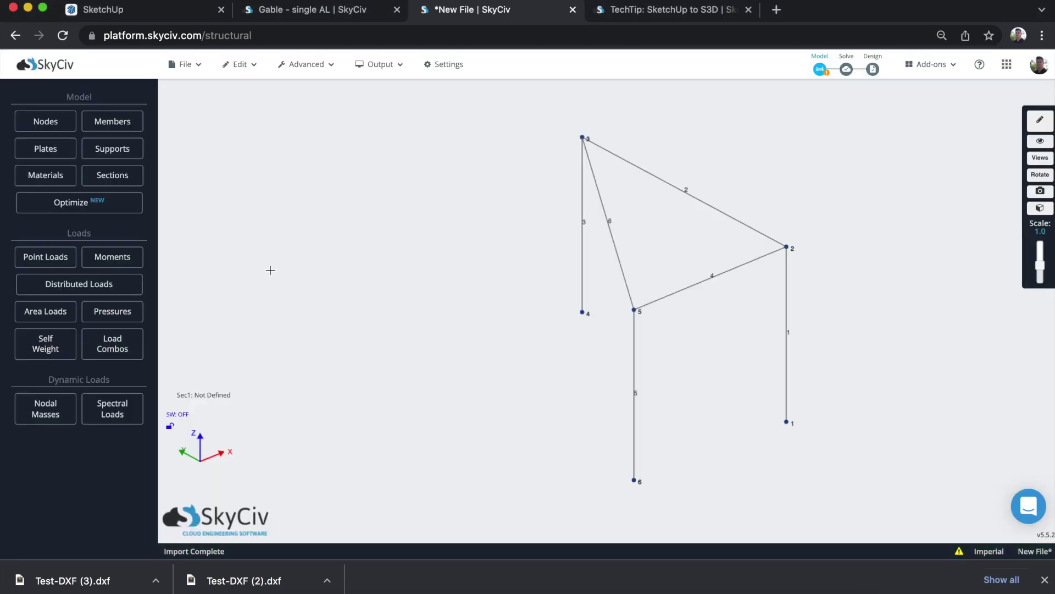
pyautogui.moveTo(269, 270); pyautogui.dragTo(425, 260)
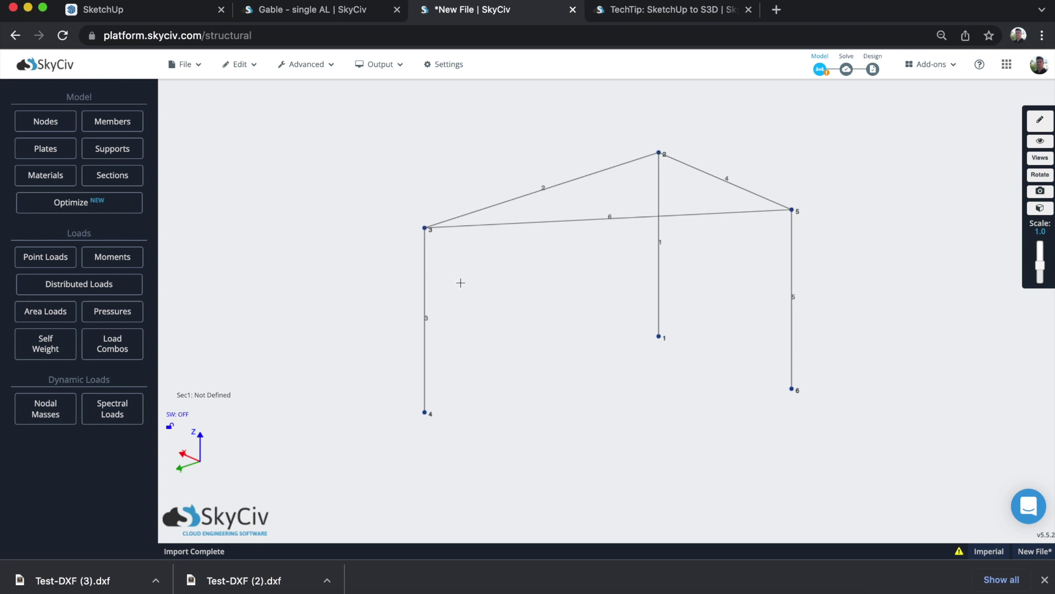
# Inspect member 6, the 319.339 ft diagonal between nodes 5 and 3, then return to SketchUp.
pyautogui.moveTo(566, 314); pyautogui.dragTo(523, 274)
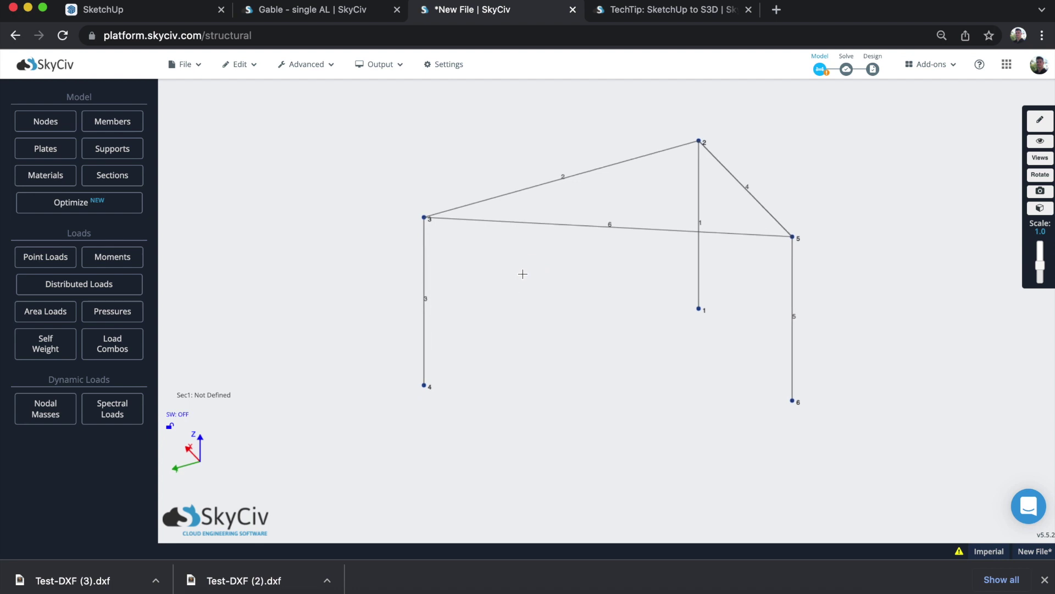
pyautogui.click(541, 222)
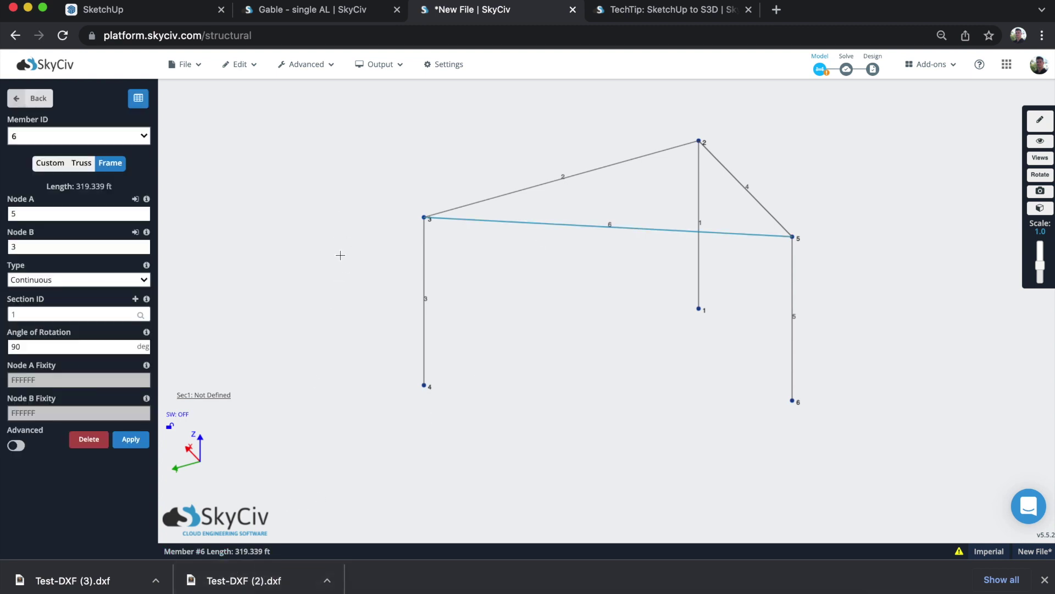
pyautogui.click(121, 18)
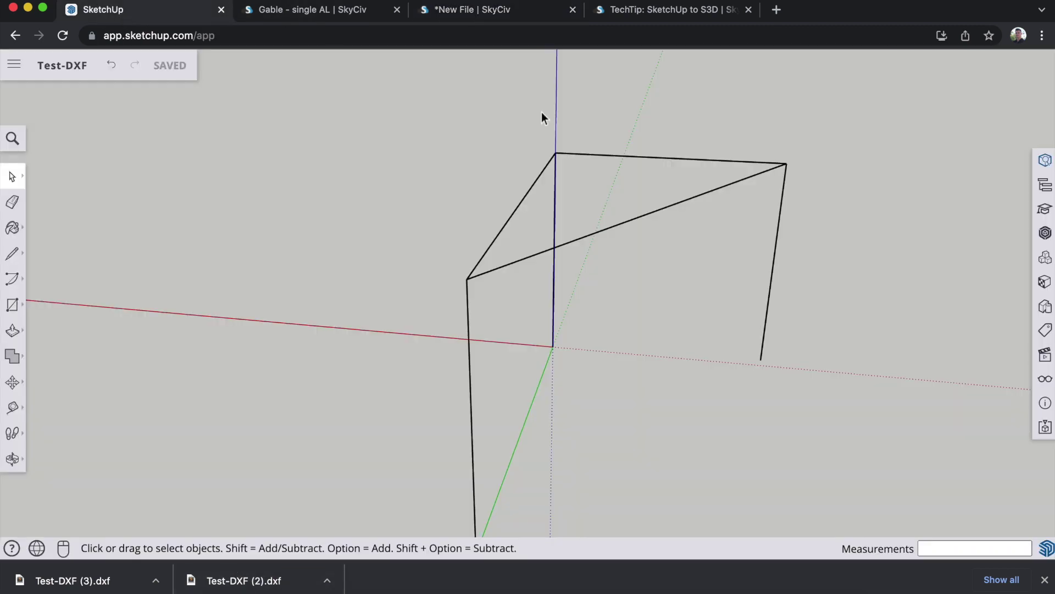
# Read the long diagonal's length (about 319' 4 1/16") and the other diagonal's (~267' 3/8") in Entity Info.
pyautogui.click(649, 215)
pyautogui.rightClick(677, 208)
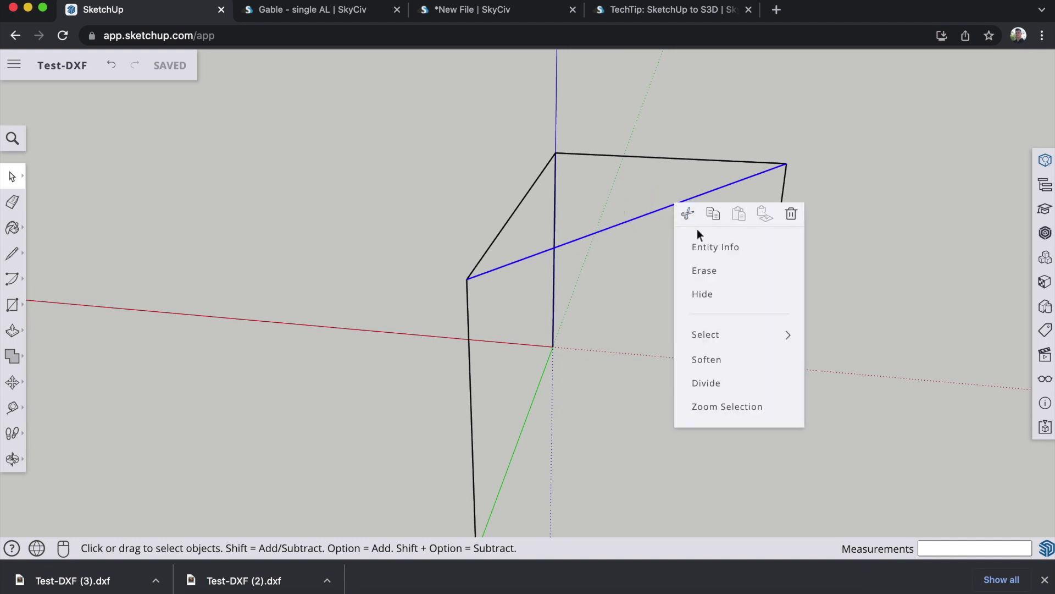
pyautogui.click(694, 247)
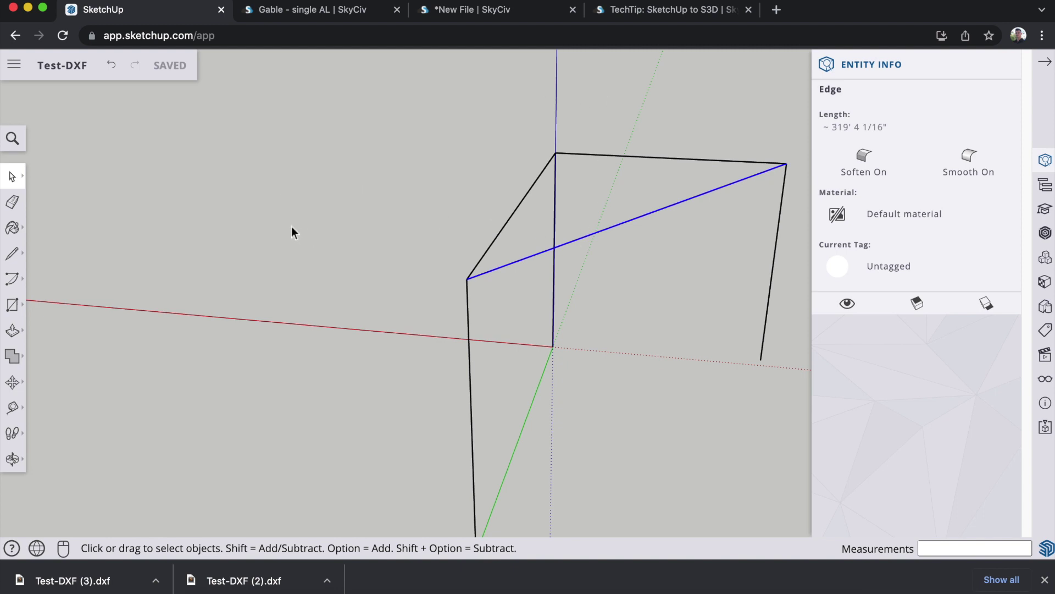
pyautogui.click(265, 193)
pyautogui.moveTo(265, 192); pyautogui.dragTo(515, 197, button='middle')
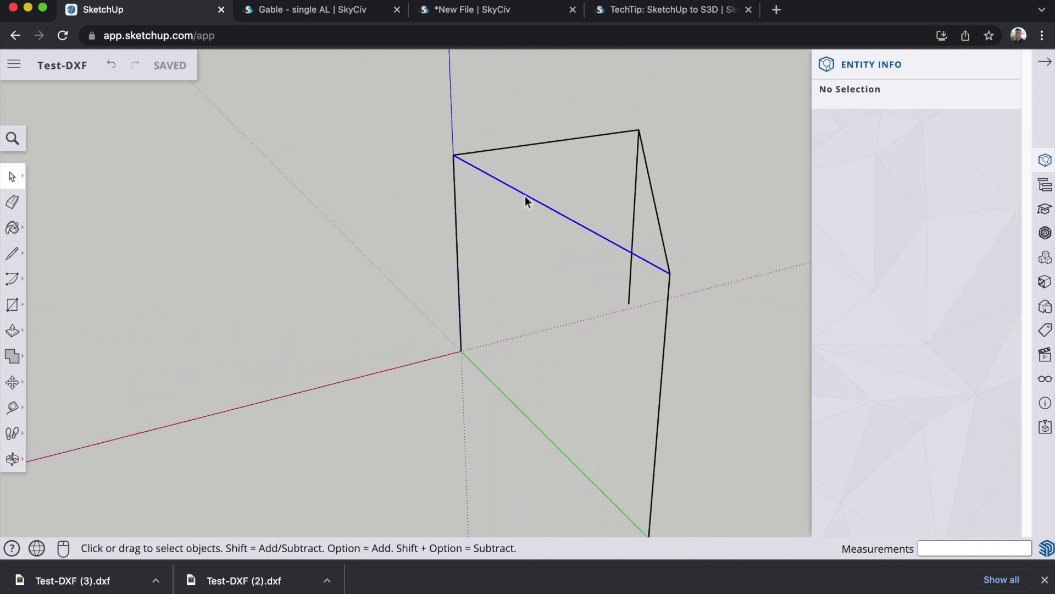
pyautogui.click(526, 196)
pyautogui.moveTo(475, 235); pyautogui.dragTo(483, 229, button='middle')
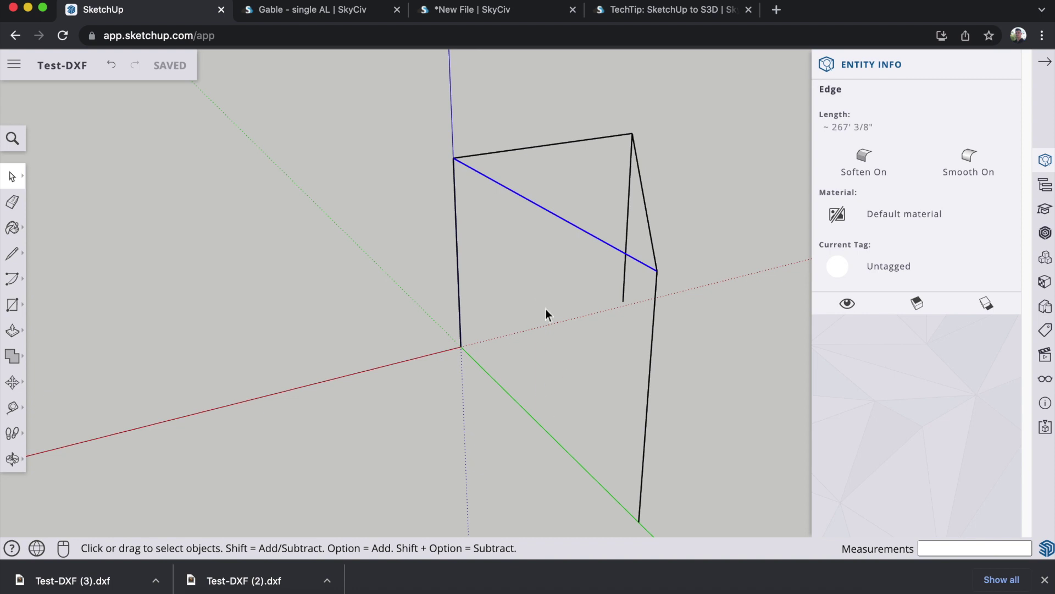
pyautogui.moveTo(506, 295); pyautogui.dragTo(531, 287, button='middle')
pyautogui.click(388, 133)
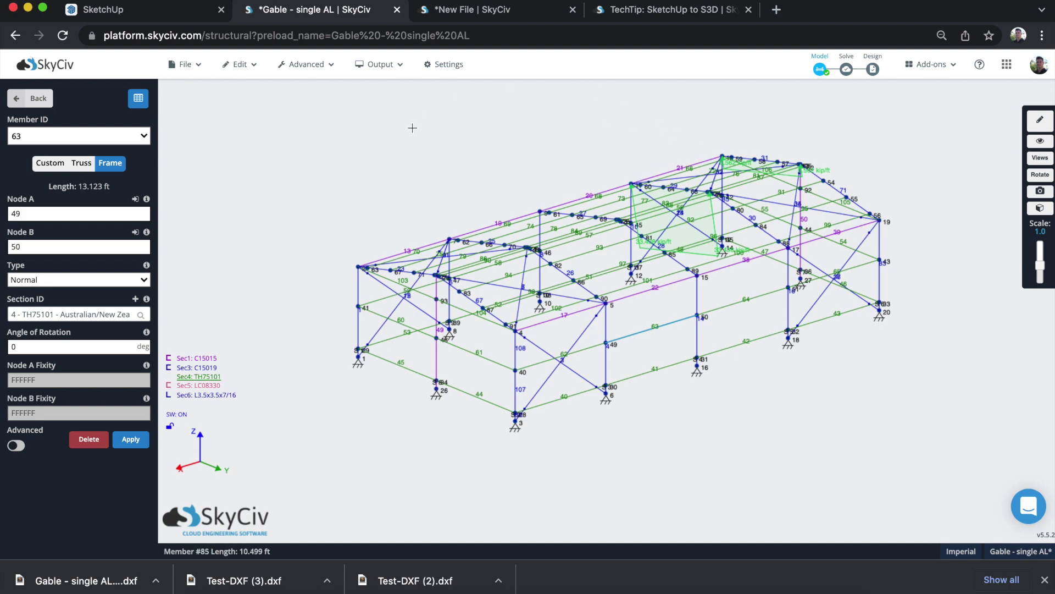
# Export the Gable - single AL frame as a 3D Lines DXF at scale 1 with vertical Z.
pyautogui.moveTo(380, 170)
pyautogui.mouseDown()
pyautogui.moveTo(534, 165)
pyautogui.moveTo(394, 165)
pyautogui.mouseUp()
pyautogui.scroll(3, 394, 165)
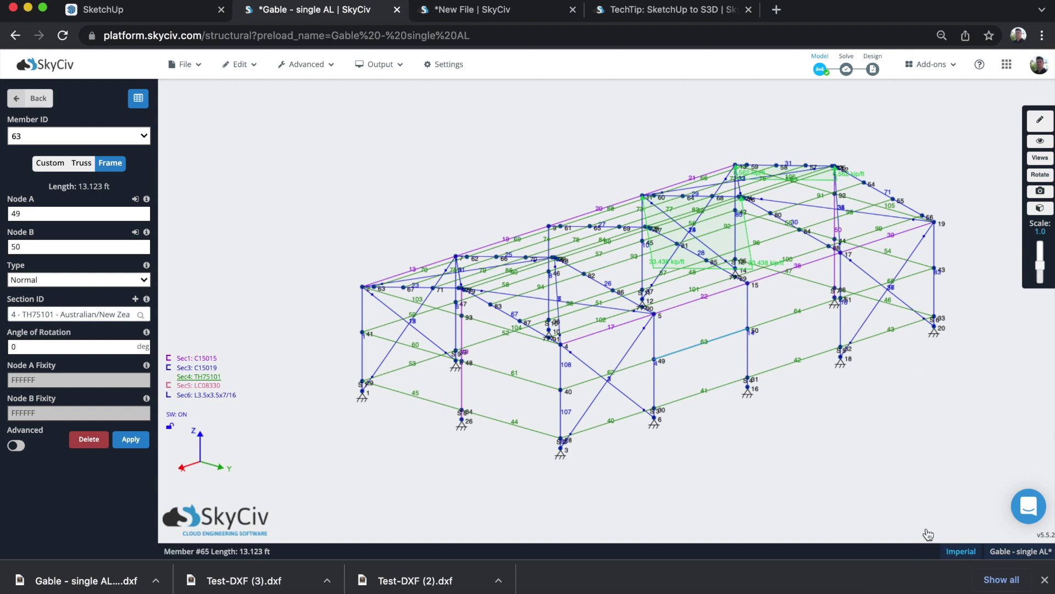
pyautogui.click(191, 64)
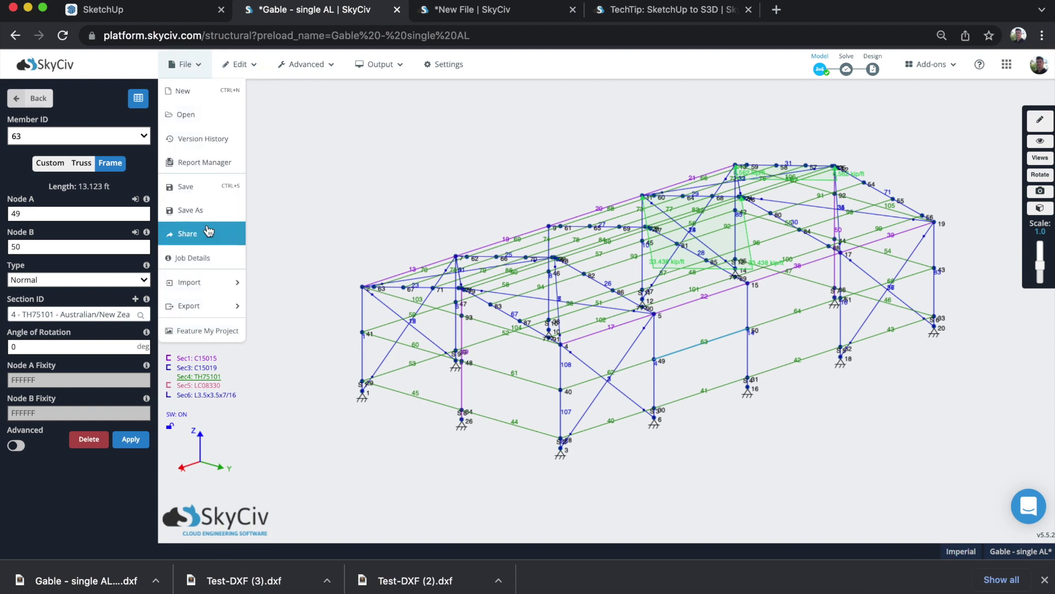
pyautogui.moveTo(214, 307)
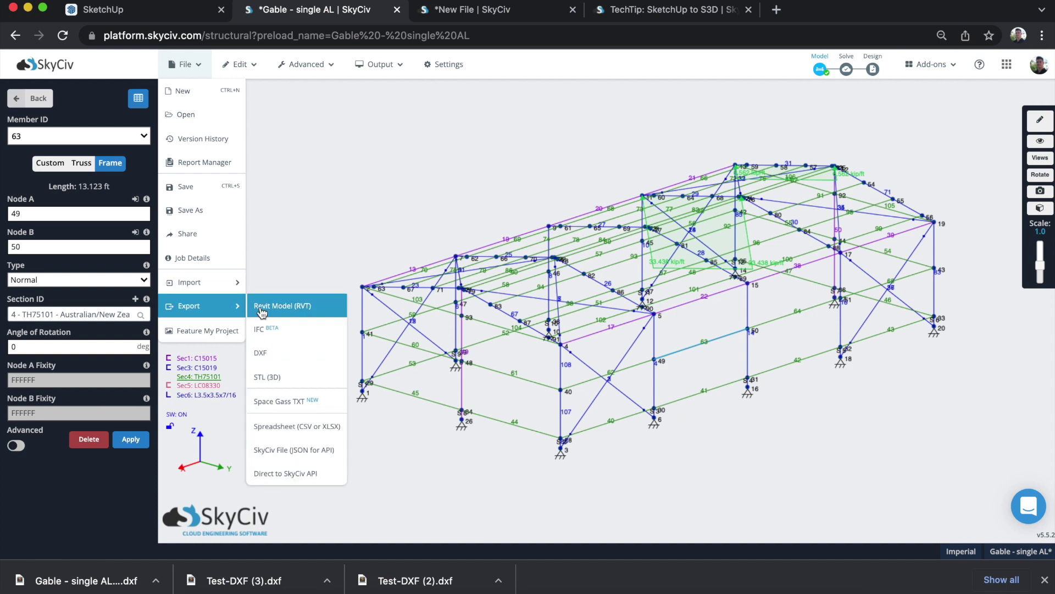
pyautogui.click(284, 354)
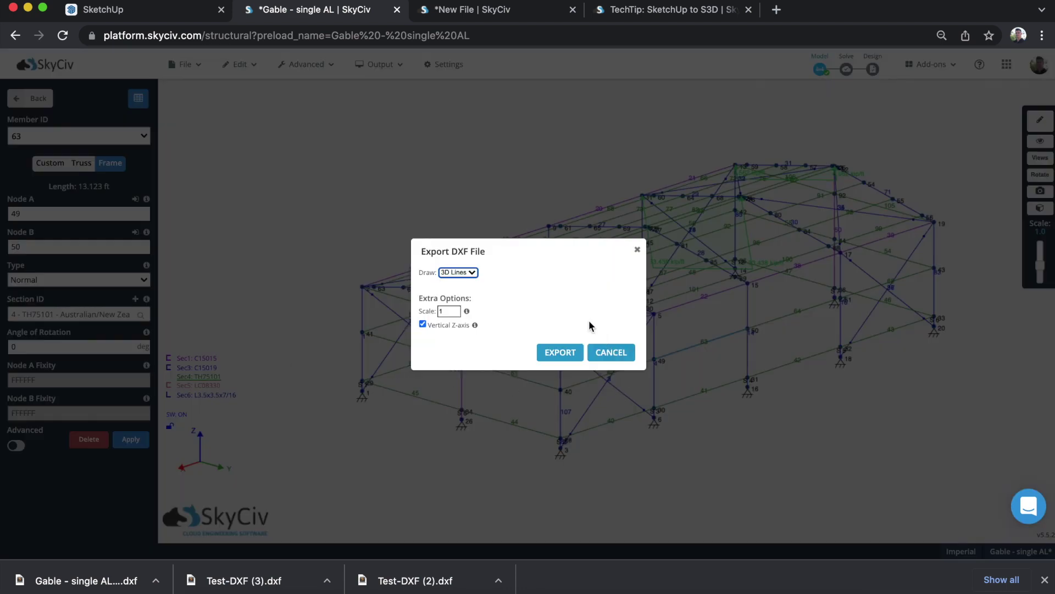
pyautogui.click(560, 352)
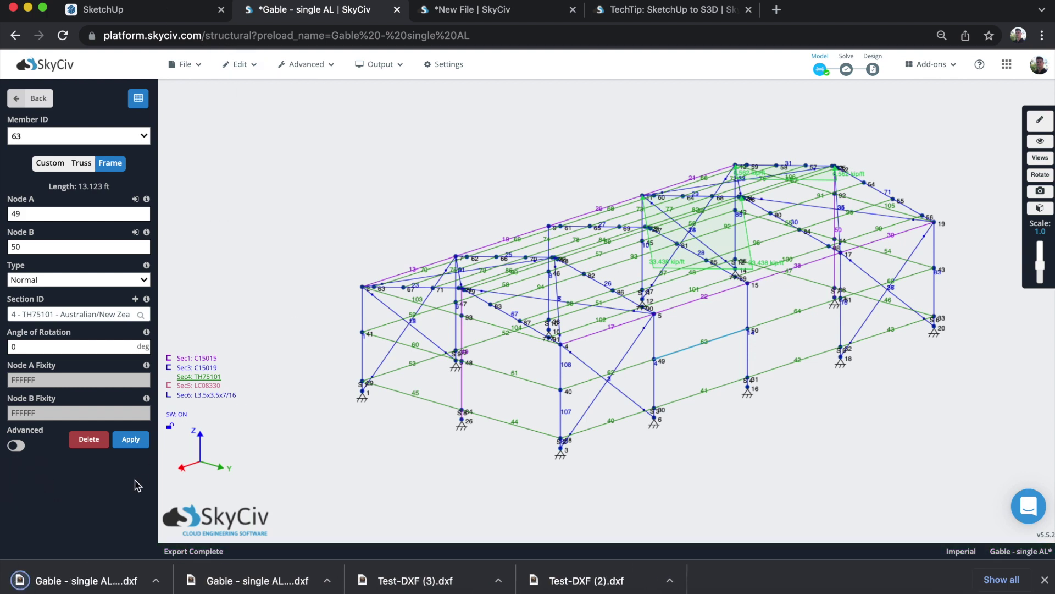
pyautogui.click(125, 4)
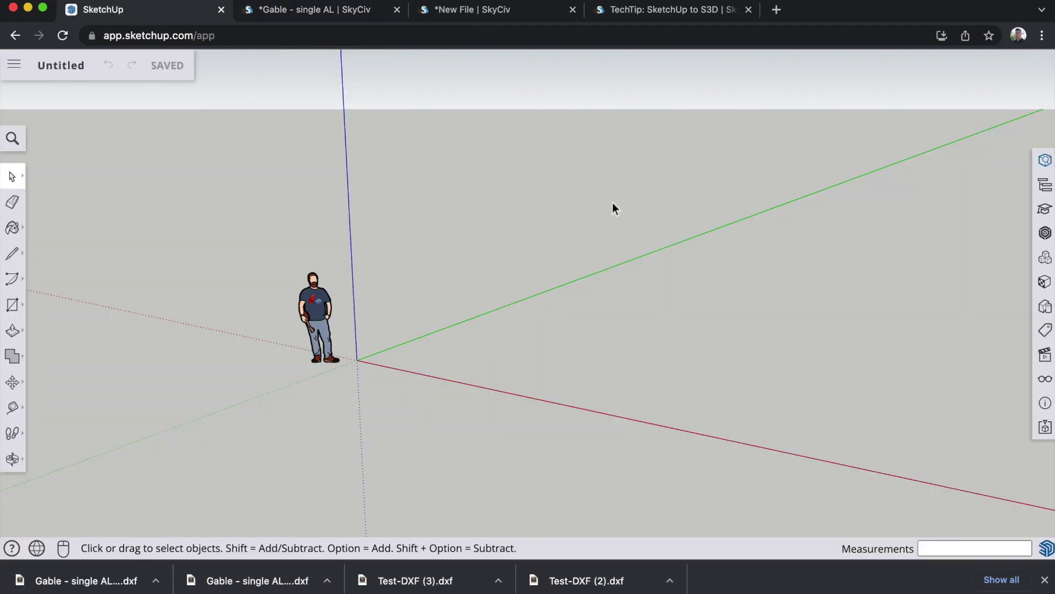
# Import Gable - single AL (2).dxf into SketchUp with Feet as the import units.
pyautogui.scroll(-2, 614, 203)
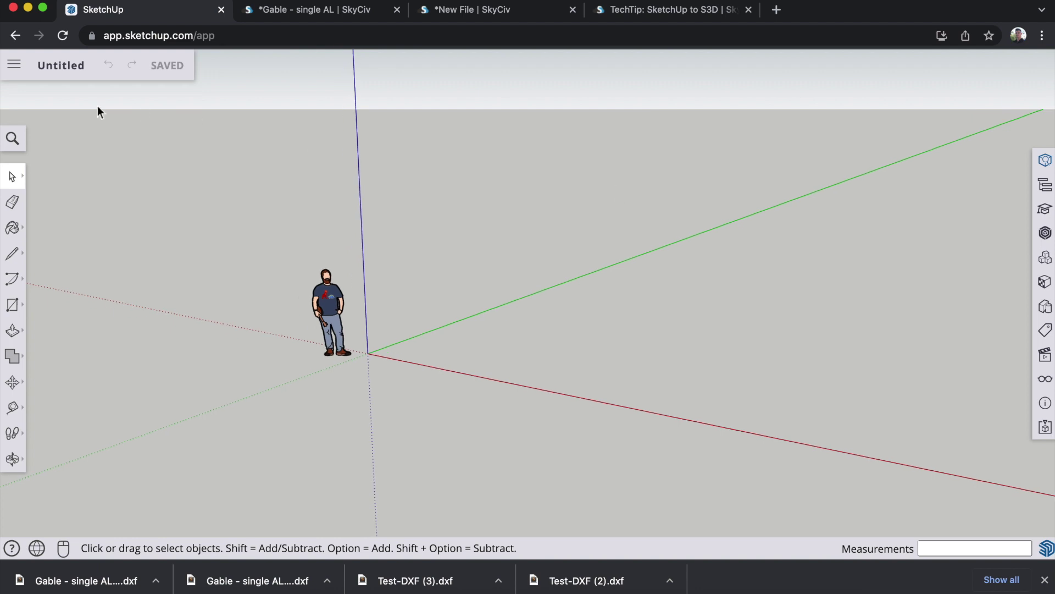
pyautogui.click(14, 64)
pyautogui.moveTo(48, 220)
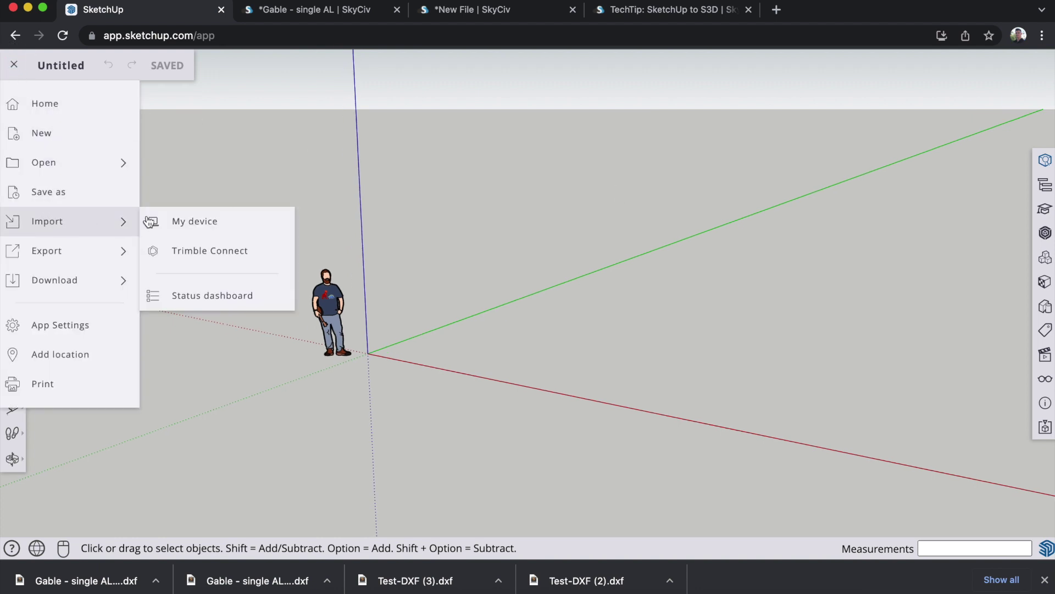
pyautogui.click(159, 221)
pyautogui.moveTo(68, 591); pyautogui.dragTo(526, 298)
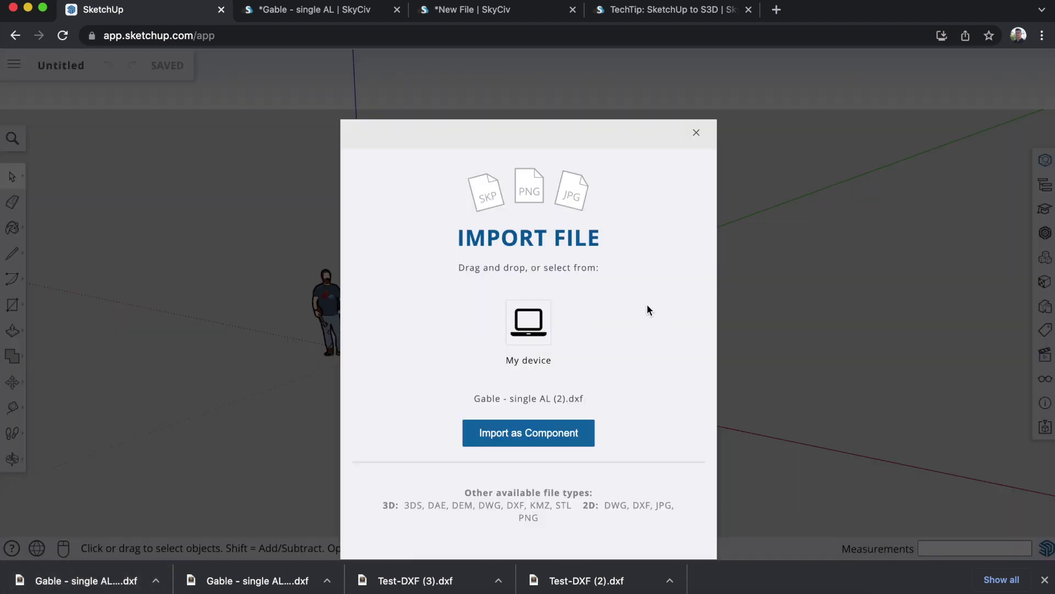
pyautogui.click(502, 443)
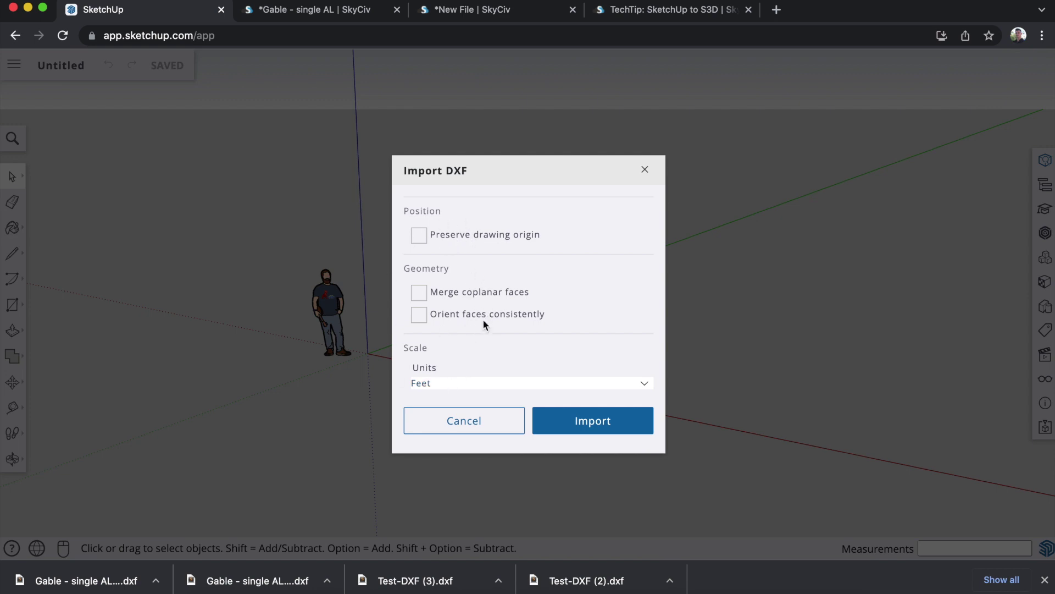
pyautogui.click(446, 384)
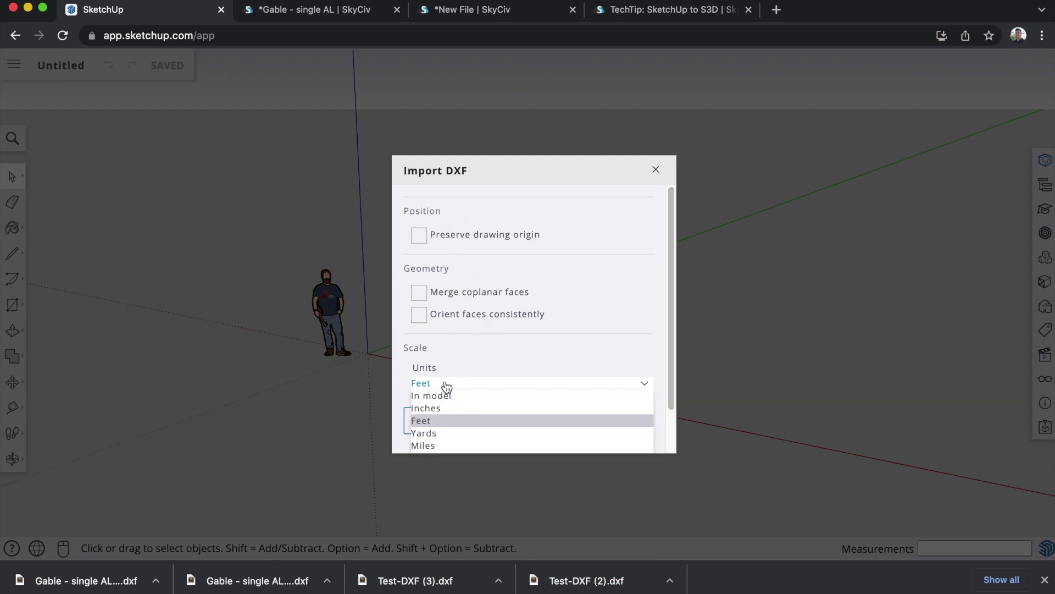
pyautogui.click(445, 420)
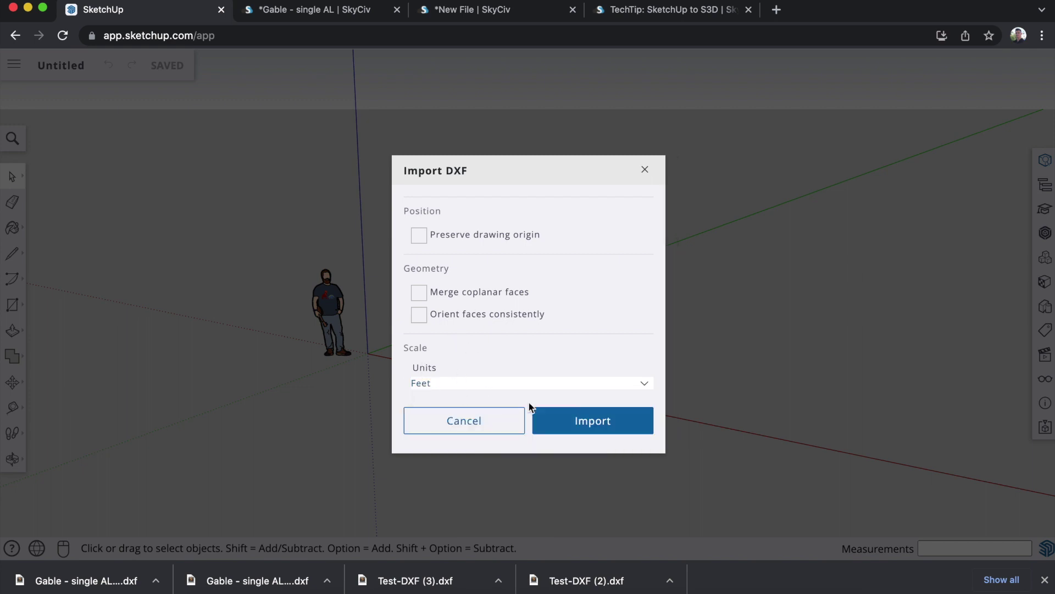
pyautogui.click(603, 422)
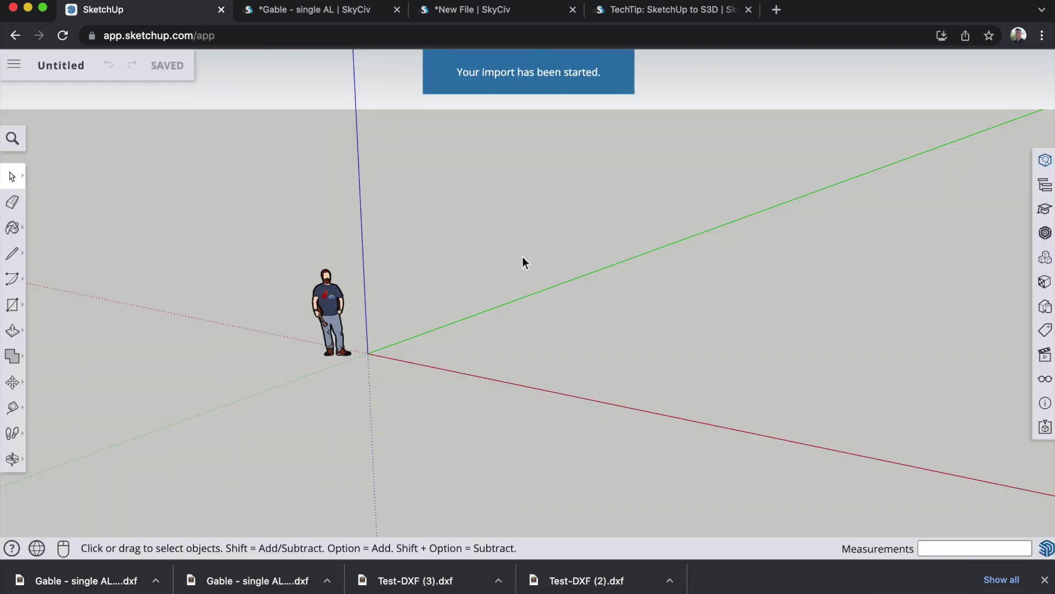
# Place the converted gable frame component at the axes origin and select it.
pyautogui.scroll(-3, 664, 239)
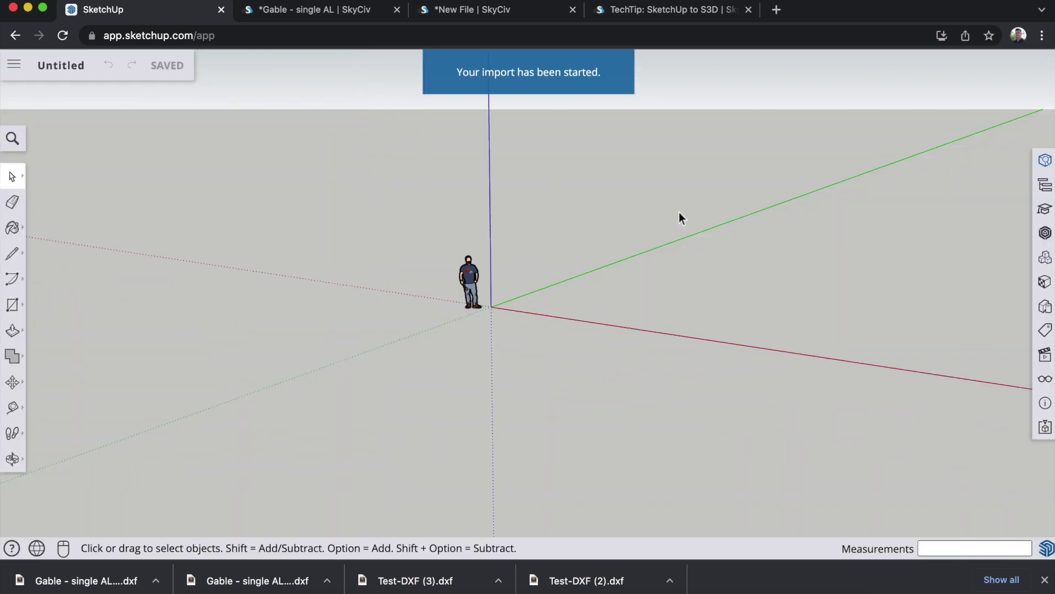
pyautogui.moveTo(677, 200)
pyautogui.mouseDown(button='middle')
pyautogui.moveTo(651, 207)
pyautogui.moveTo(688, 193)
pyautogui.mouseUp(button='middle')
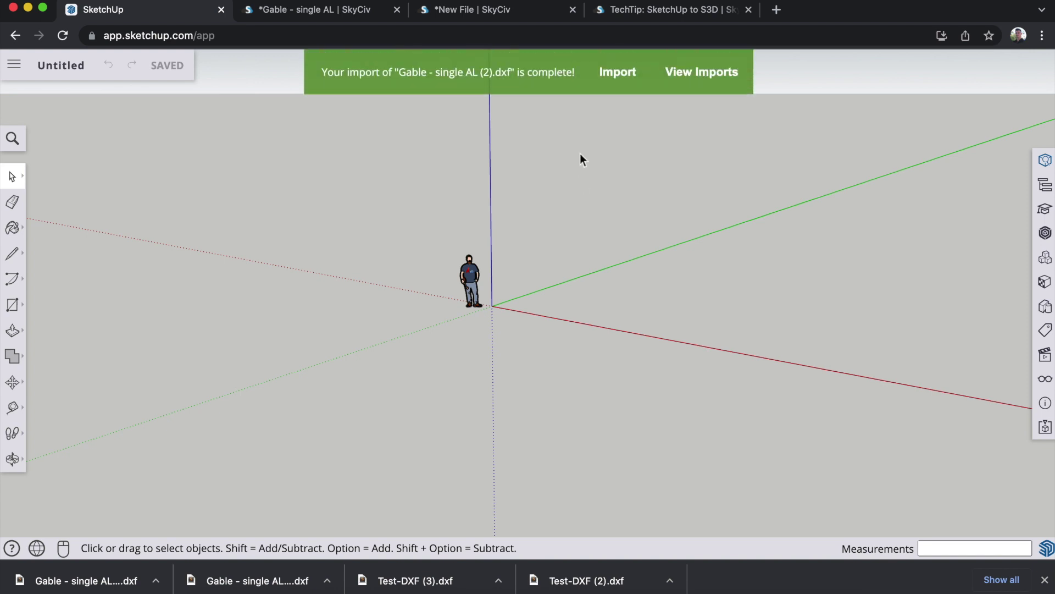
pyautogui.click(609, 76)
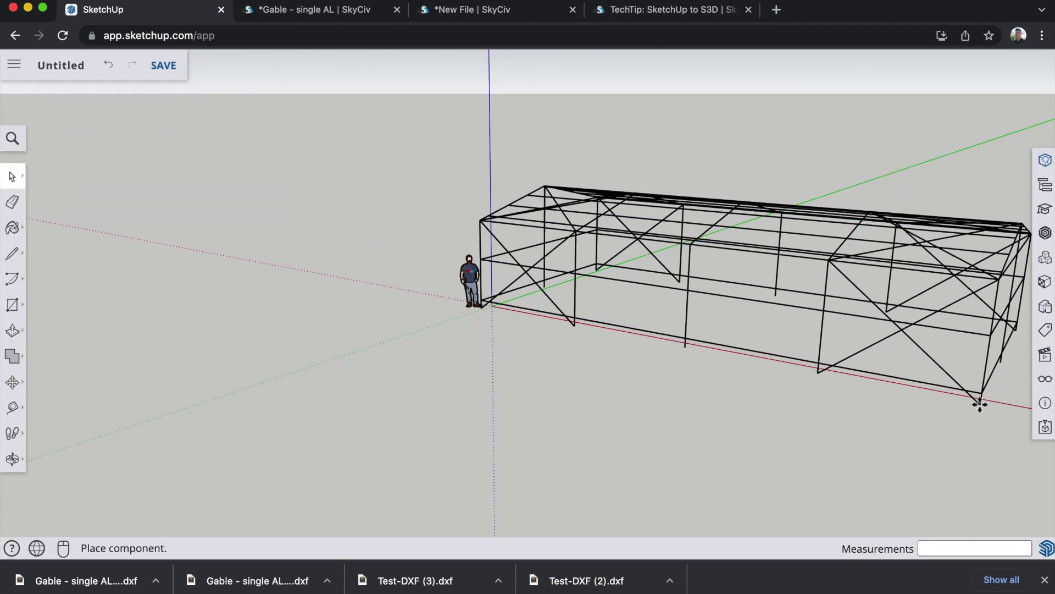
pyautogui.click(1001, 407)
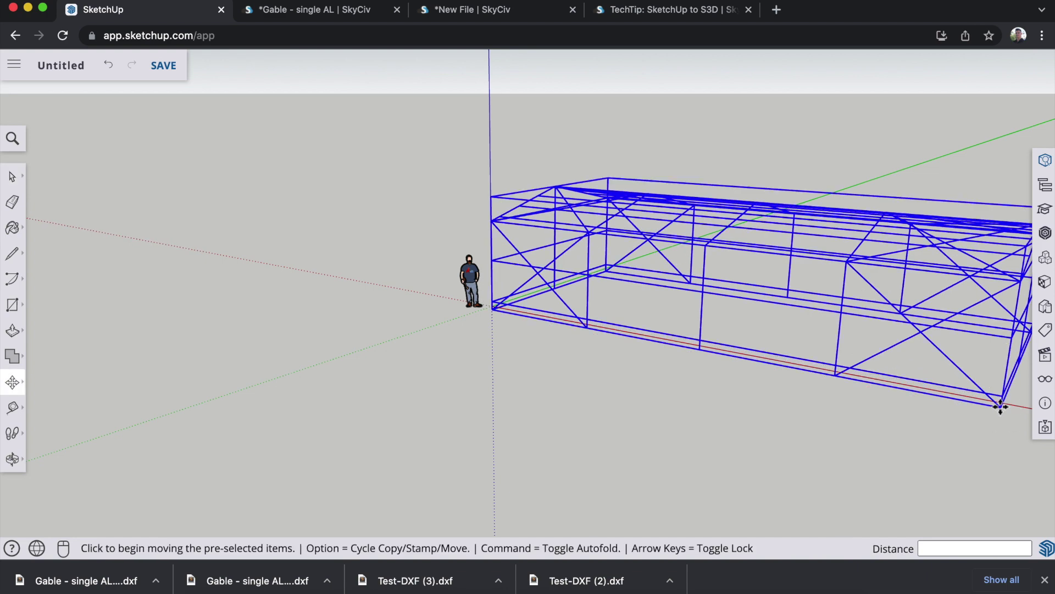
pyautogui.click(1001, 407)
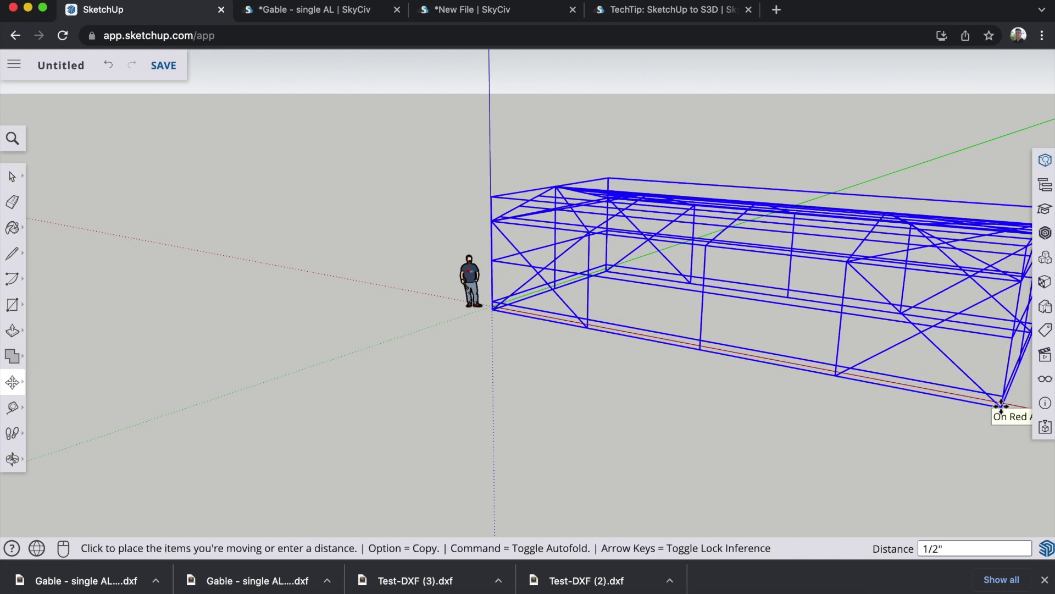
pyautogui.click(992, 410)
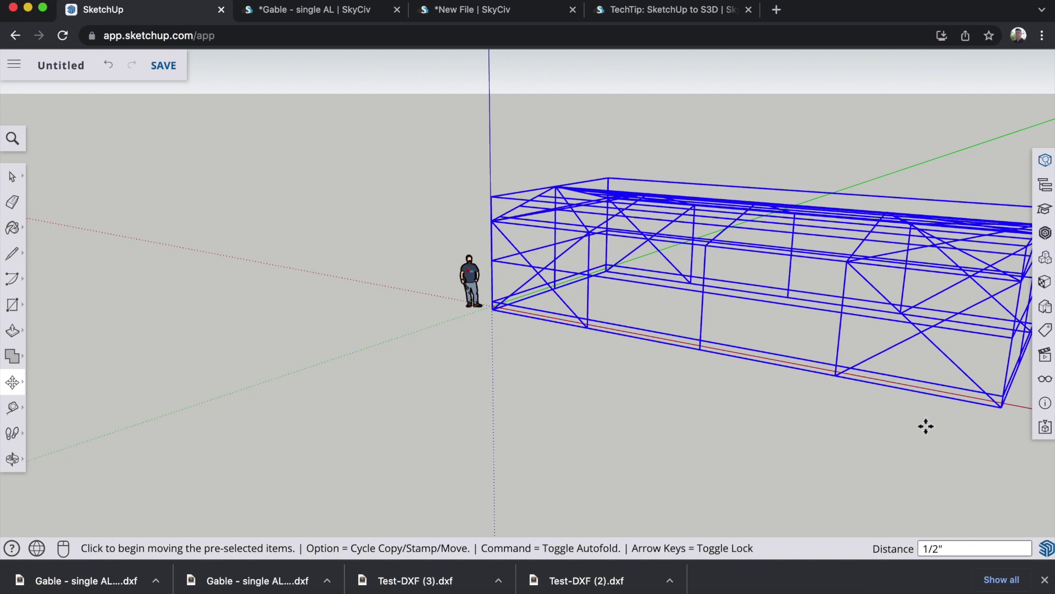
pyautogui.click(12, 177)
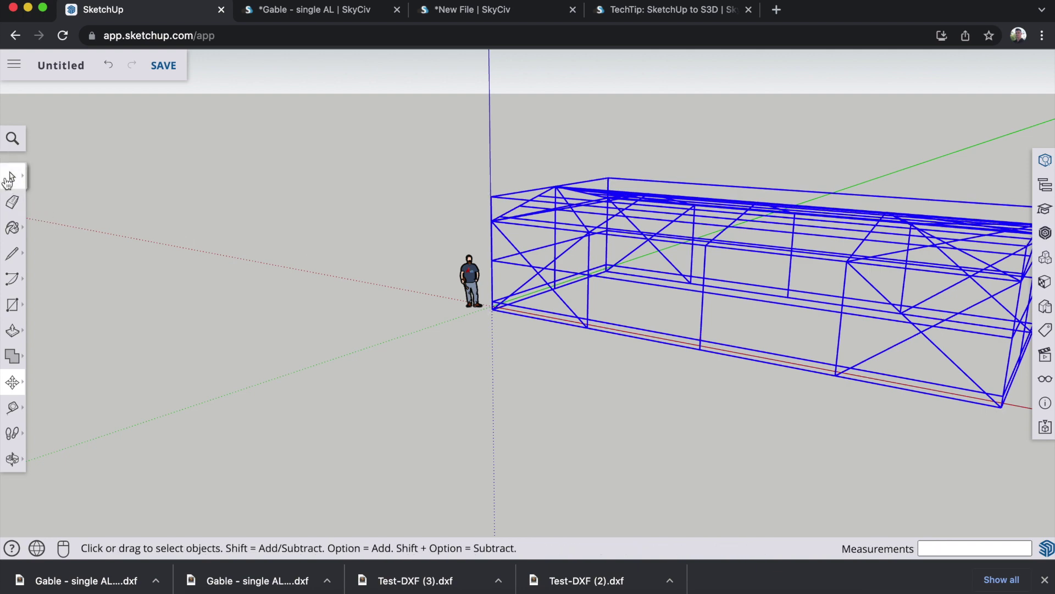
pyautogui.click(560, 159)
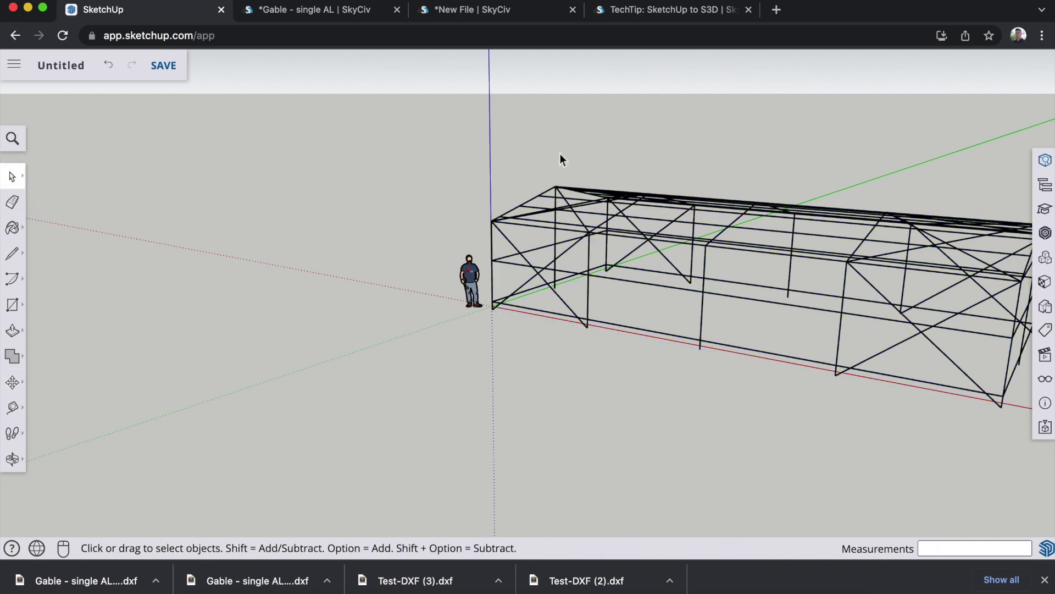
pyautogui.click(584, 205)
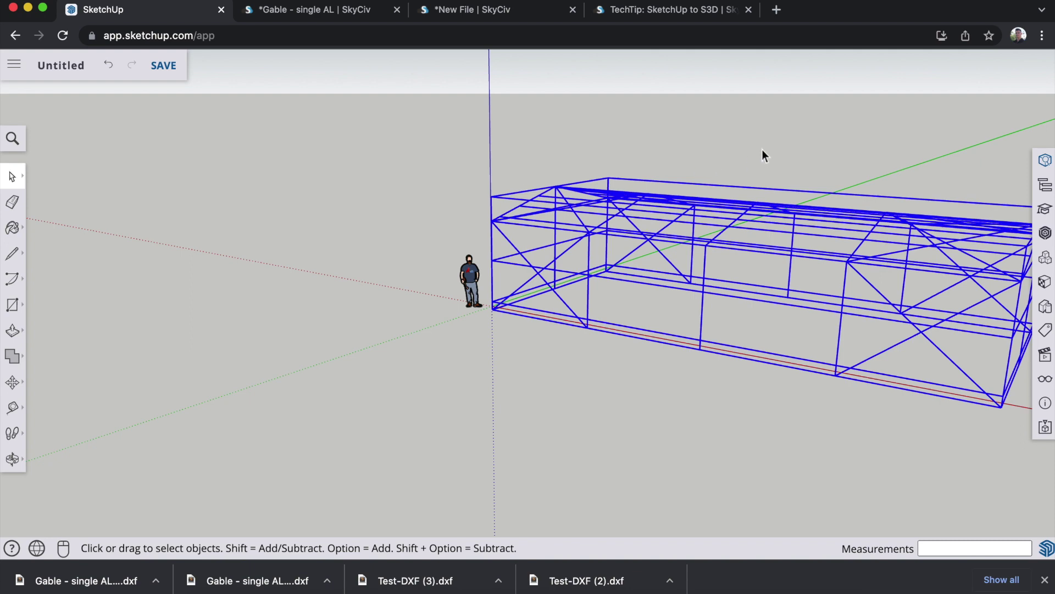
# Explode the imported frame component into loose edges.
pyautogui.rightClick(587, 235)
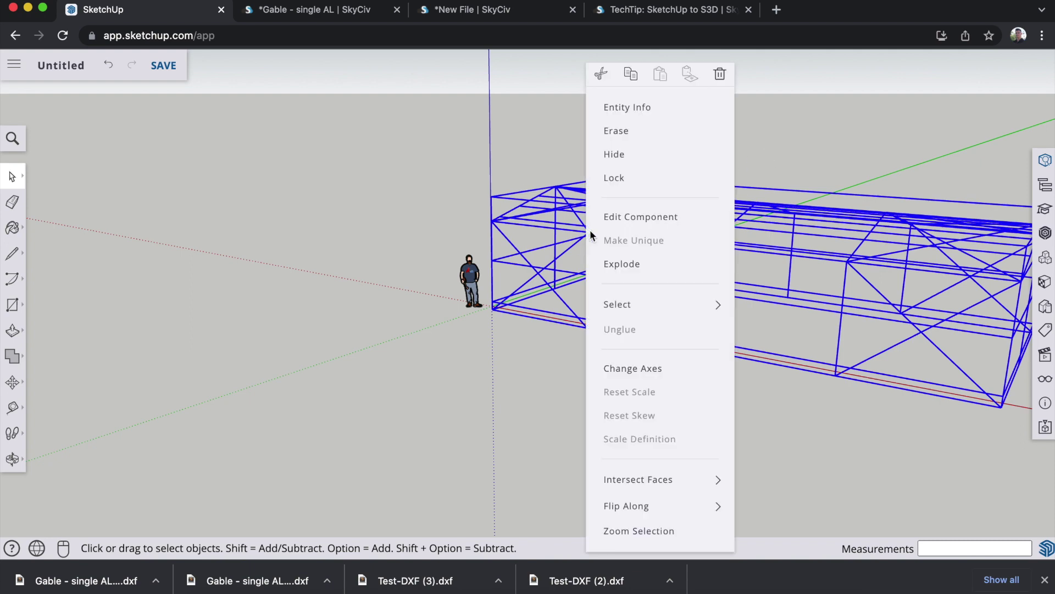
pyautogui.click(650, 265)
pyautogui.click(609, 416)
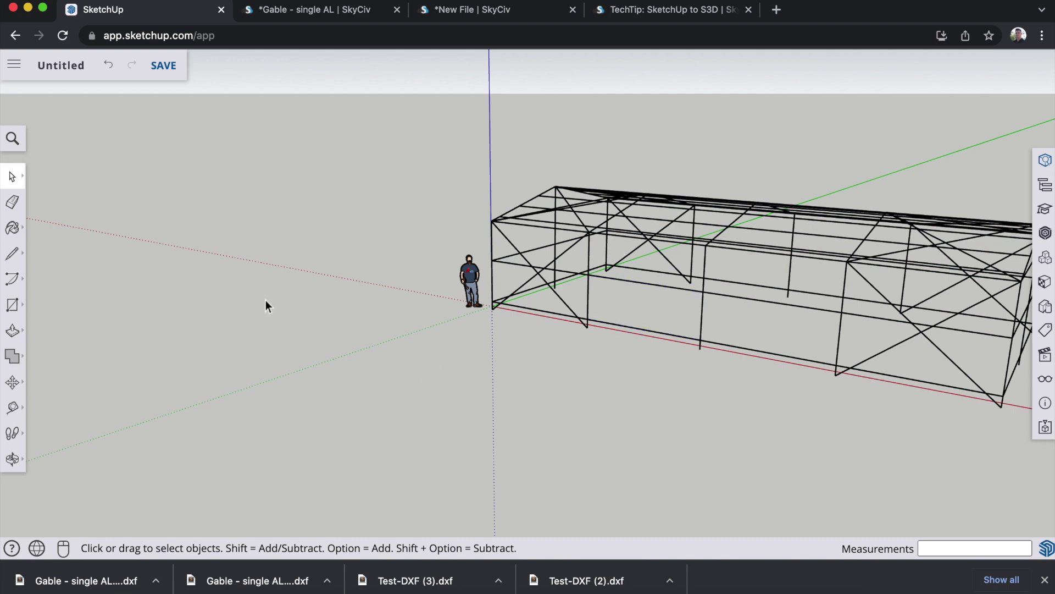
pyautogui.moveTo(265, 300); pyautogui.dragTo(630, 311, button='middle')
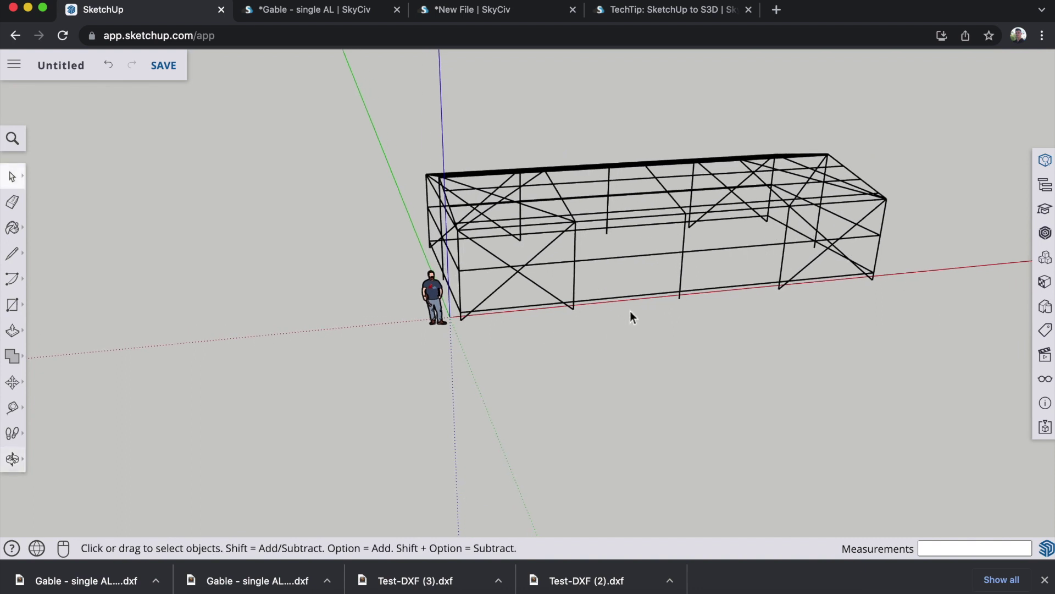
# Compare one beam's length (~13' 1 1/2", tag Section4) with SkyCiv member 63's 13.123 ft.
pyautogui.rightClick(617, 262)
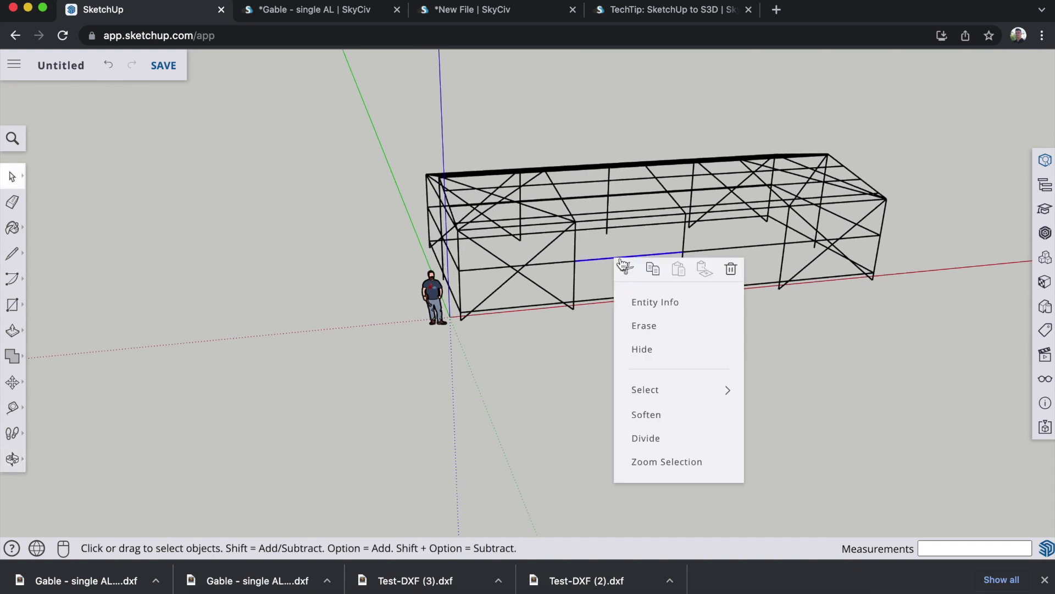
pyautogui.click(646, 300)
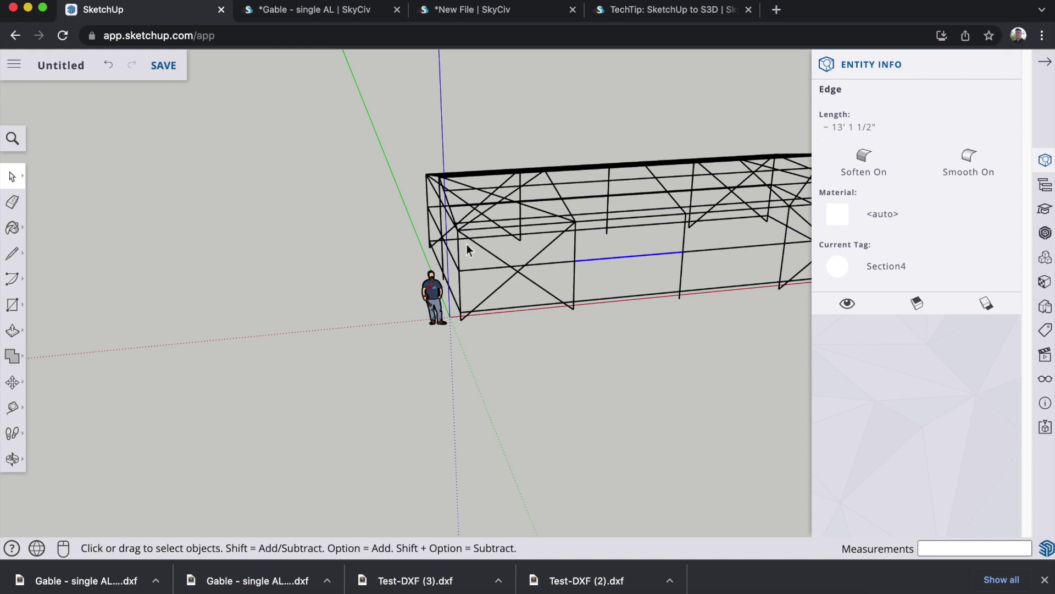
pyautogui.click(331, 16)
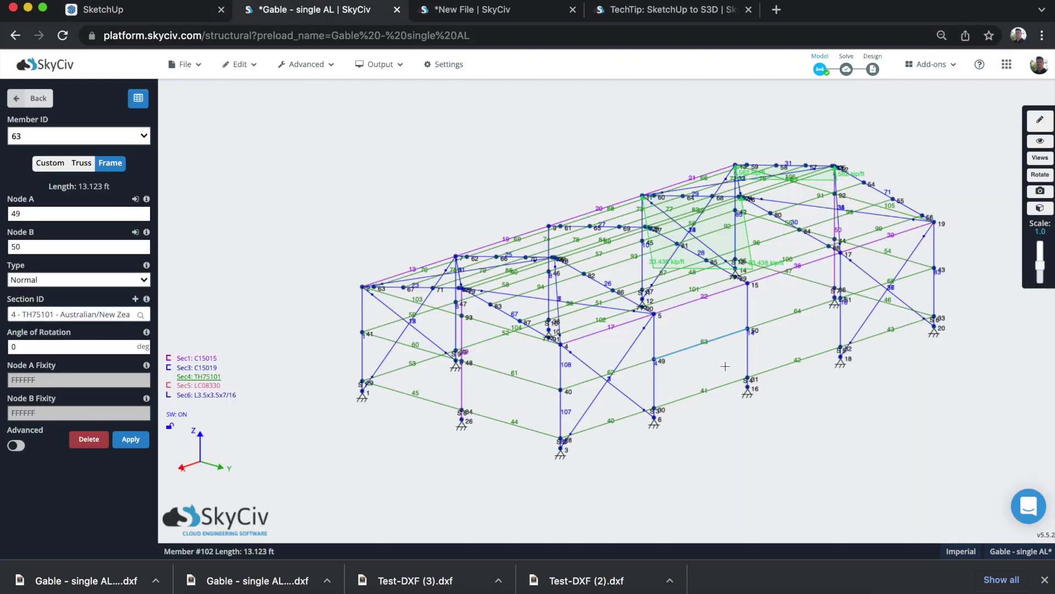
pyautogui.click(700, 379)
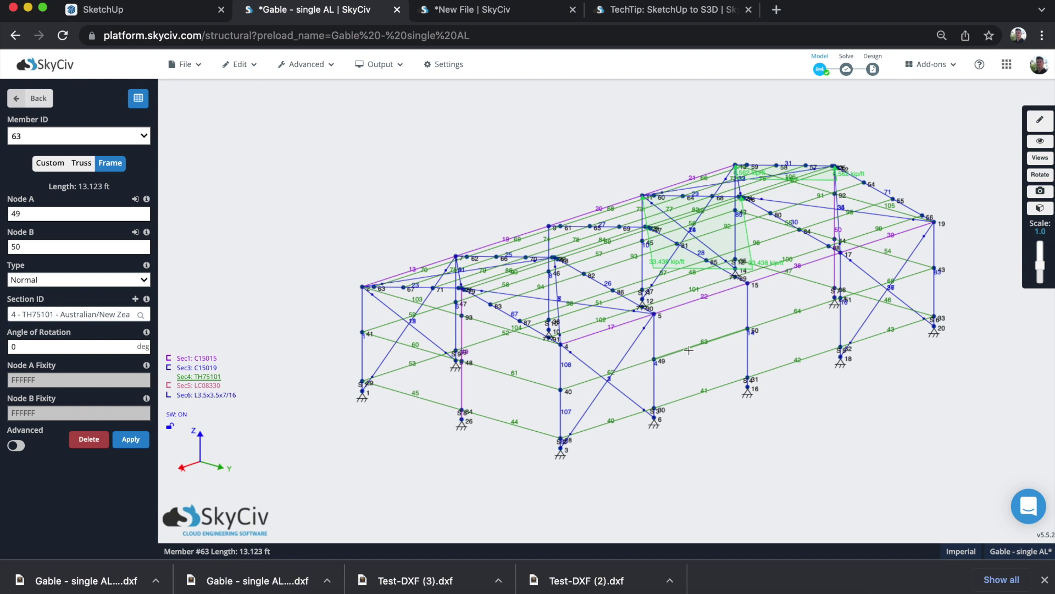
pyautogui.click(92, 17)
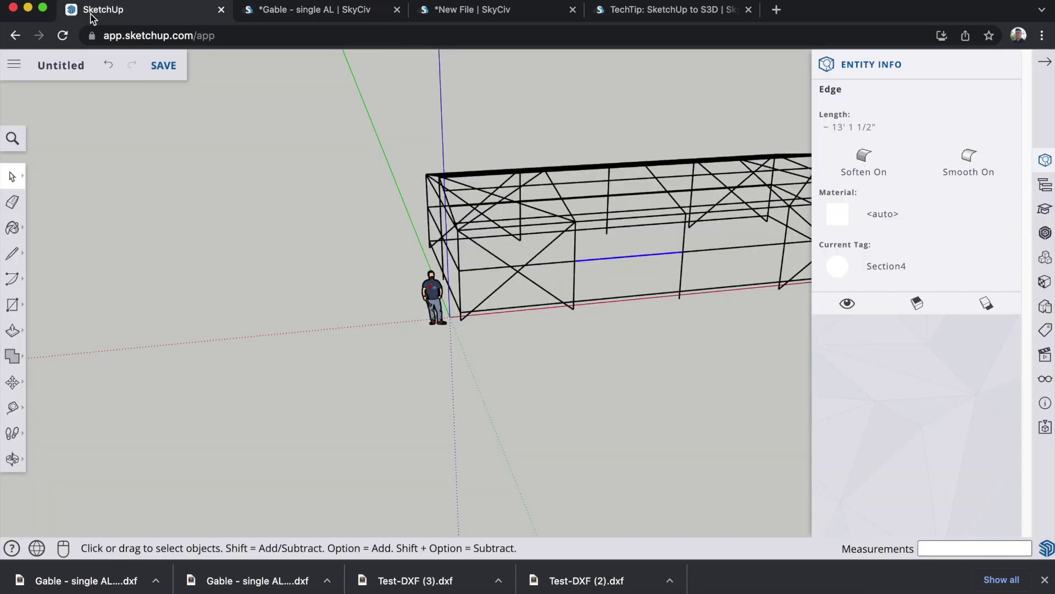
pyautogui.scroll(-2, 530, 130)
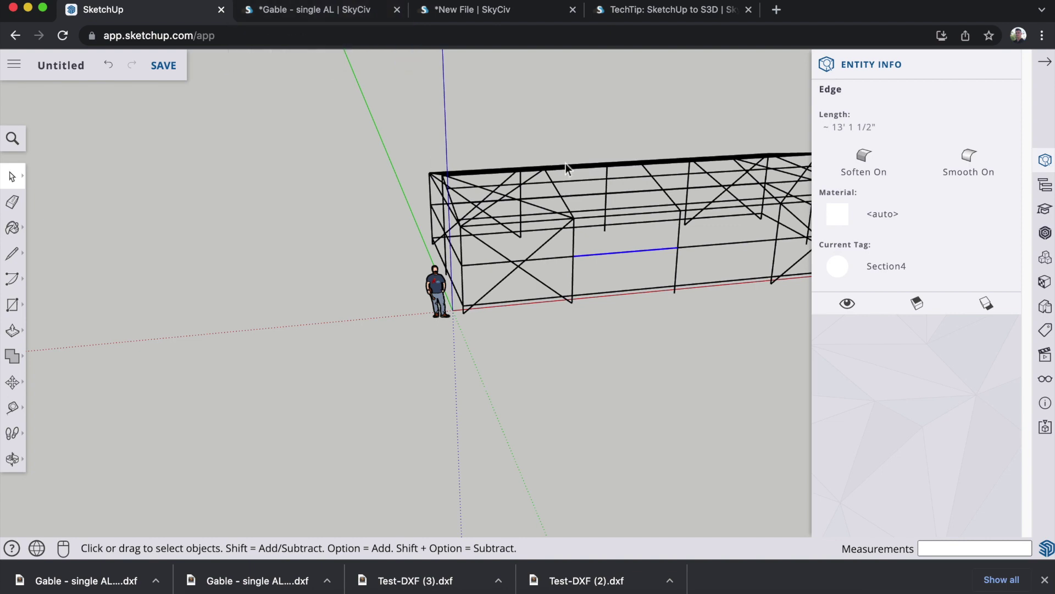
pyautogui.click(619, 120)
pyautogui.moveTo(502, 116); pyautogui.dragTo(605, 127, button='middle')
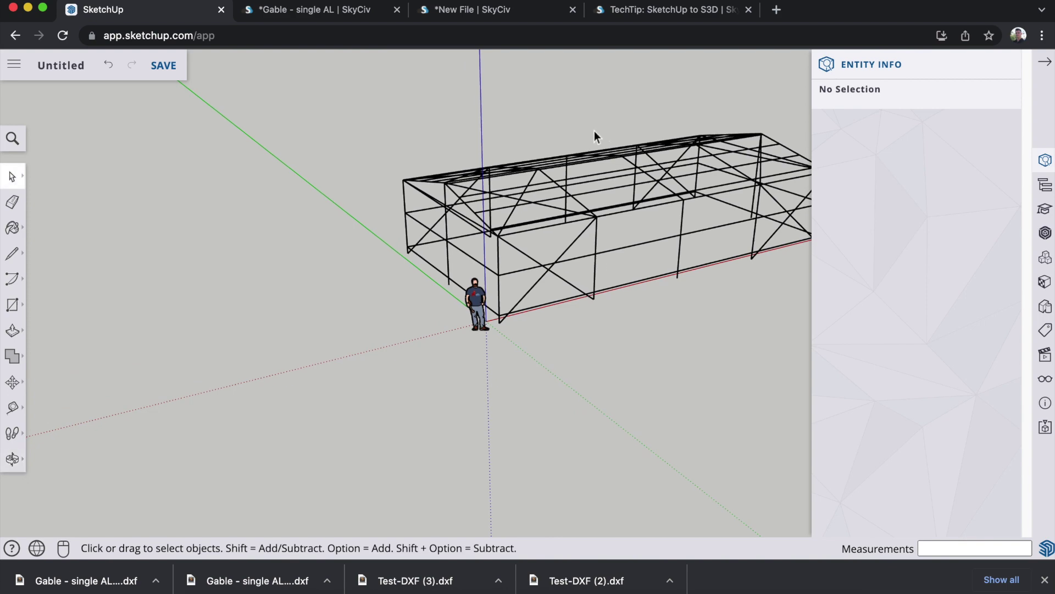